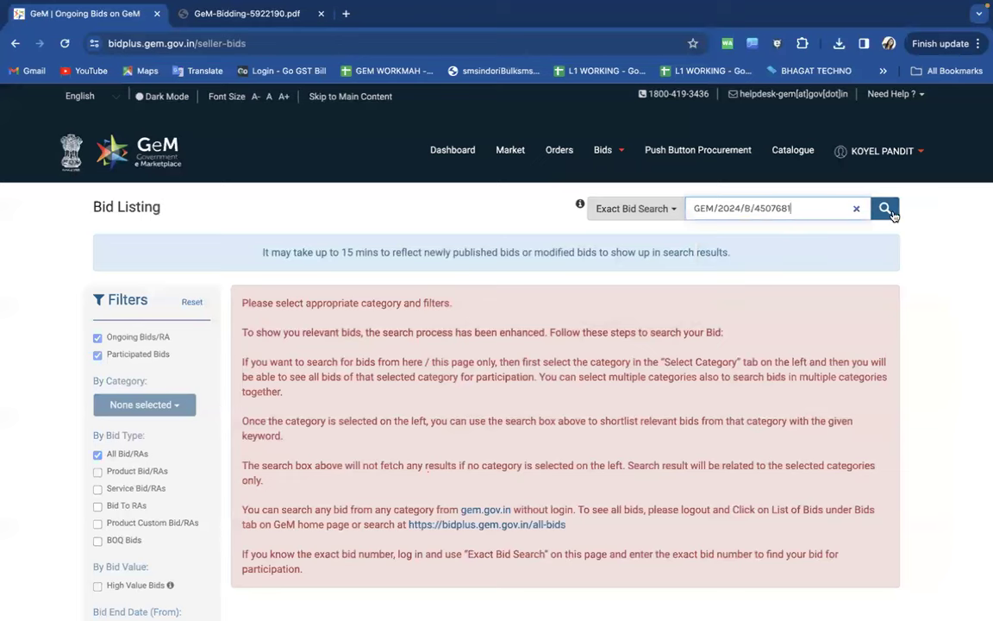
Search for the exact bid number GEM/2024/B/4507681 and check the bid's corrigendum.
click(885, 210)
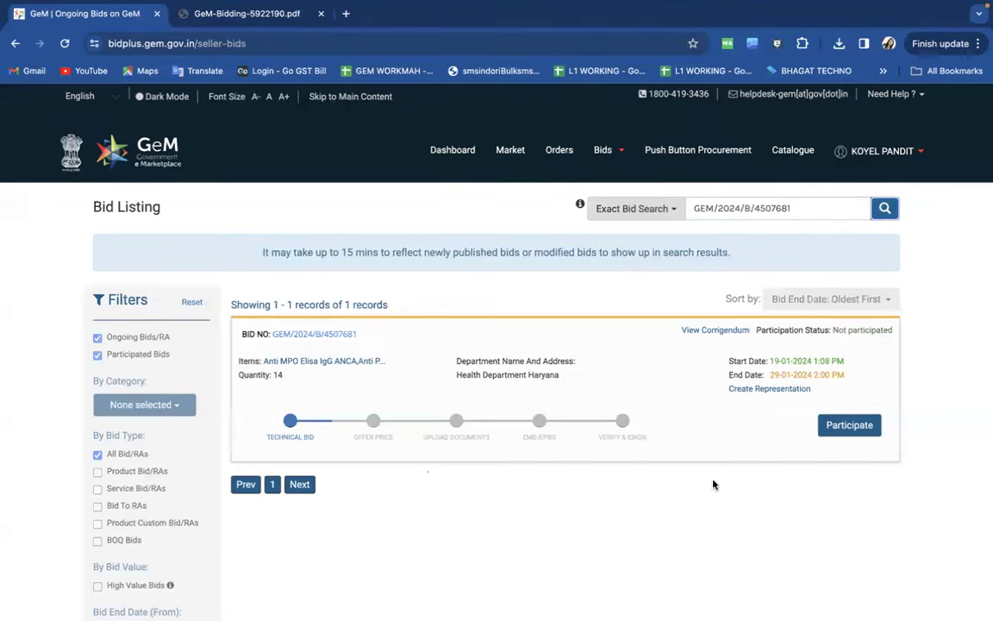
click(714, 331)
click(896, 177)
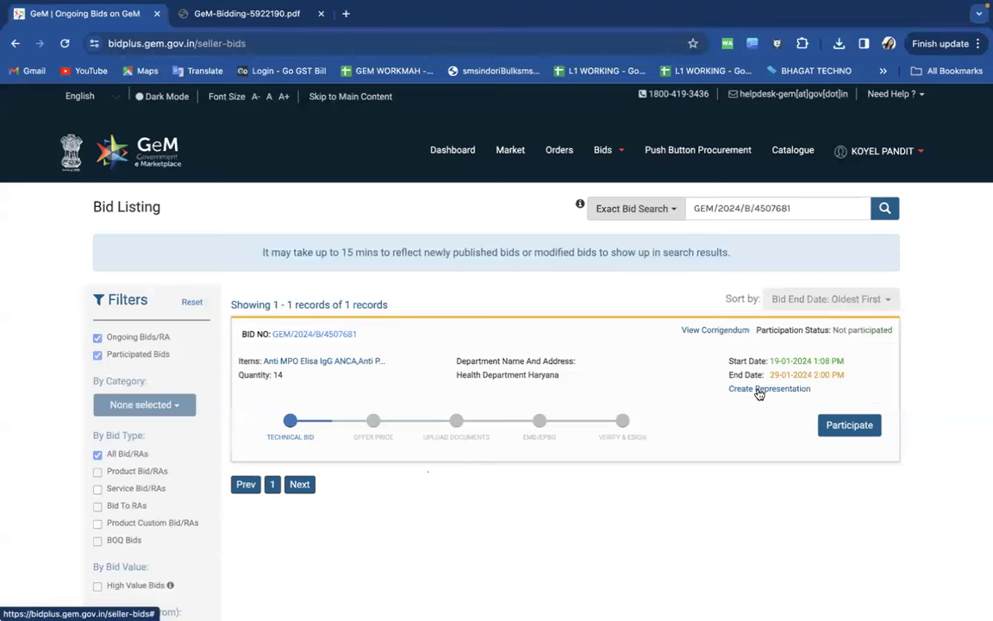
Open the form for creating a representation on the bid and read the note on the submission window.
click(759, 390)
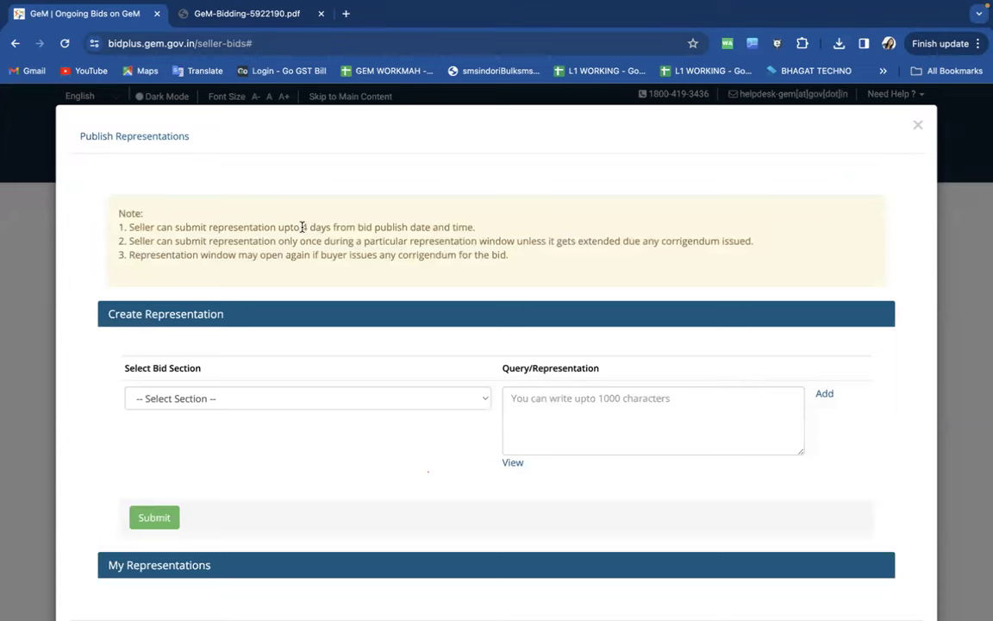
drag(303, 226, 350, 242)
scroll(386, 295, down, 1)
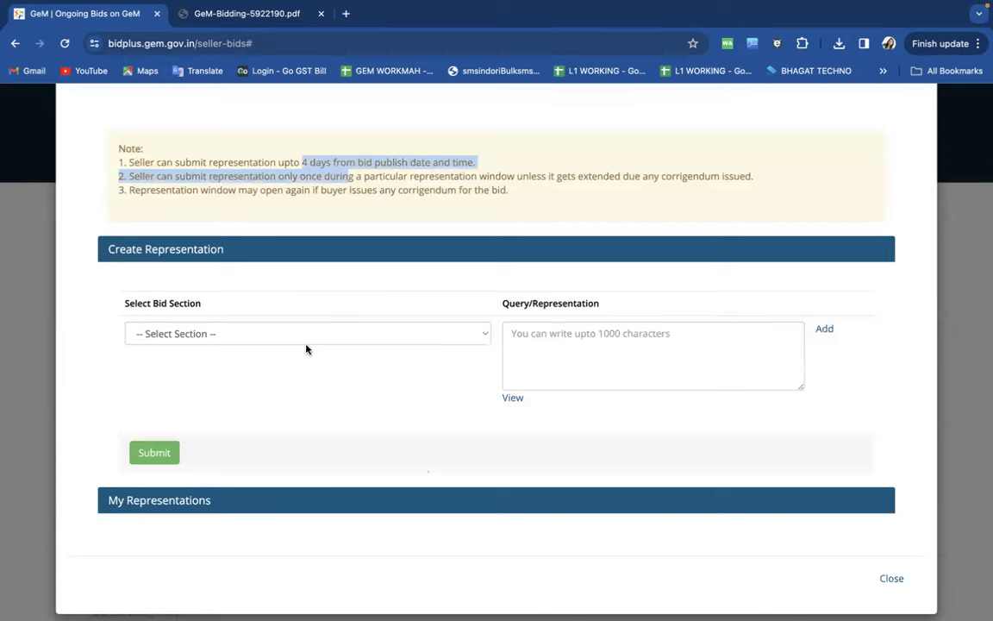
Try Scope of Supply/Service and Terms and Conditions as the representation's bid section.
click(277, 335)
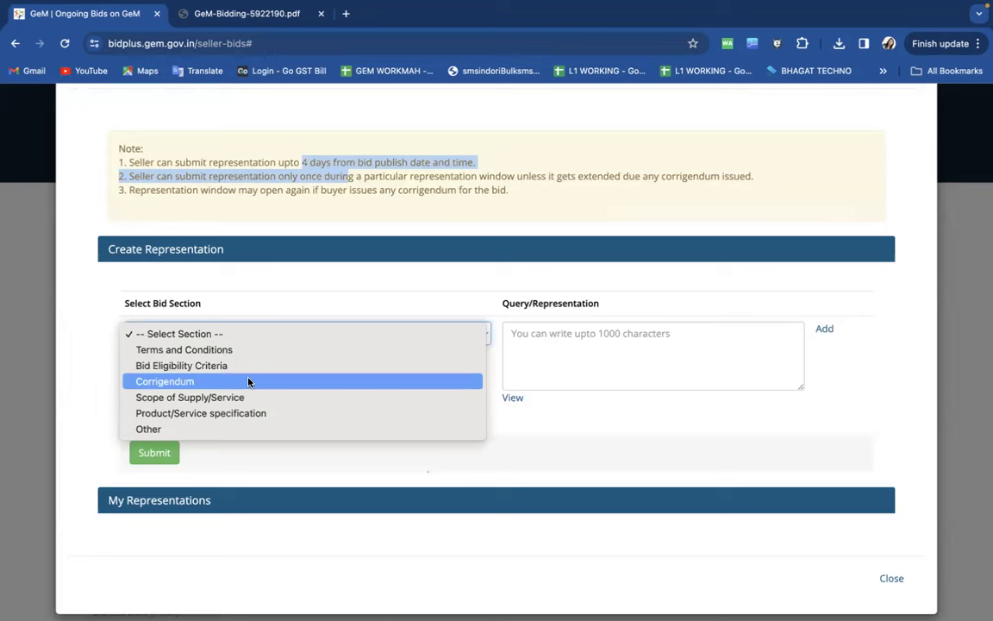
click(232, 399)
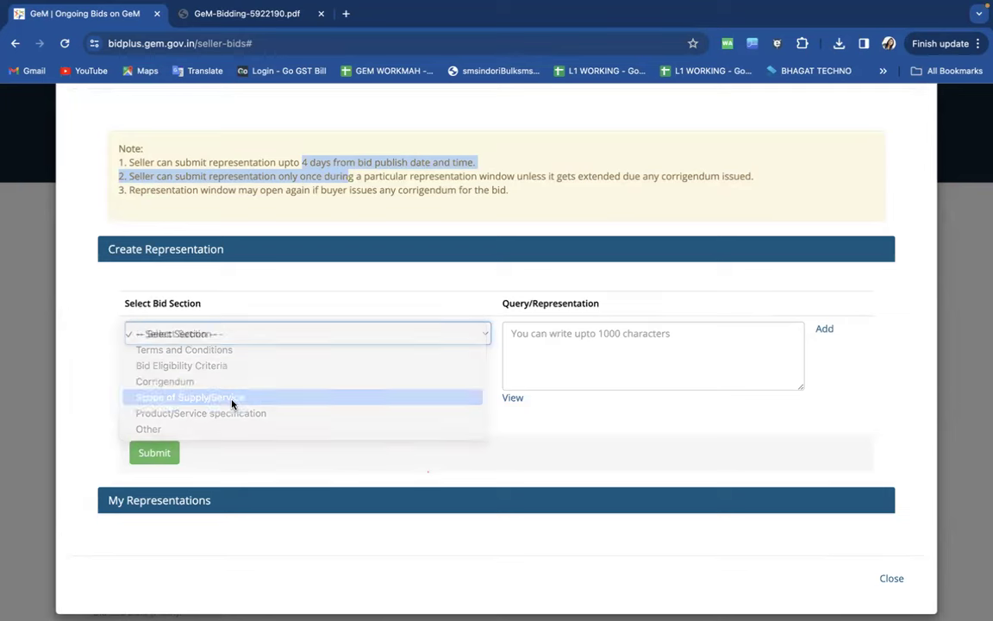
click(210, 335)
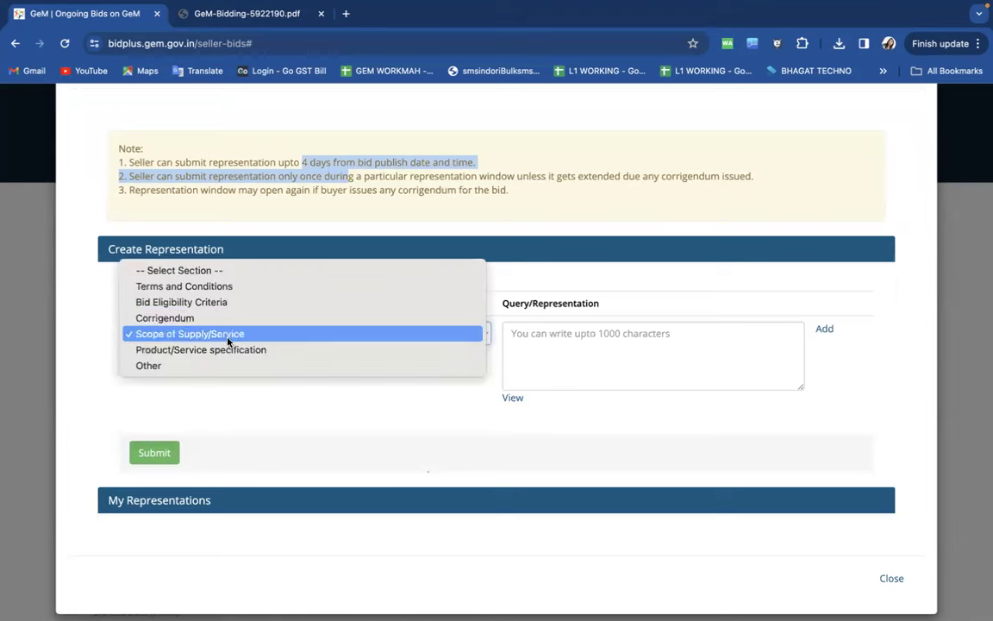
click(204, 290)
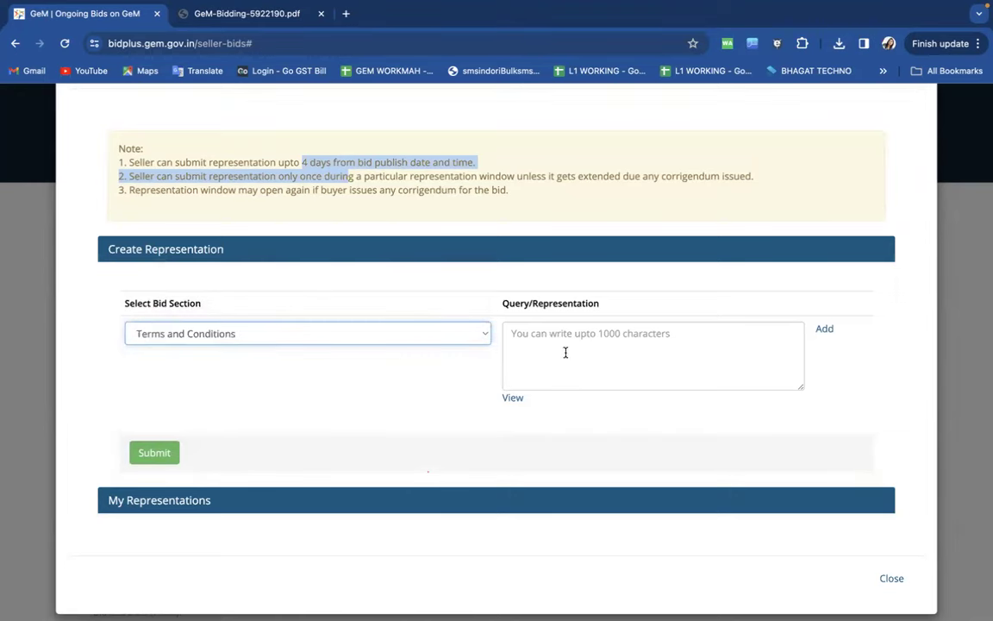
Examine the buyer added bid specific terms and conditions in the bid document GeM-Bidding-5922190.pdf.
click(238, 16)
scroll(409, 396, down, 5)
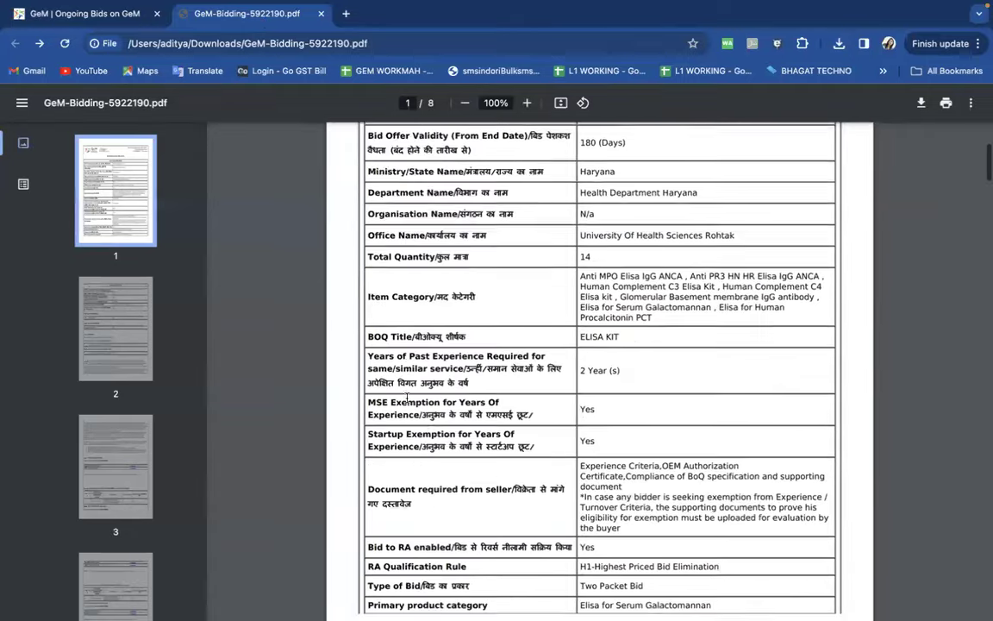
scroll(408, 397, down, 15)
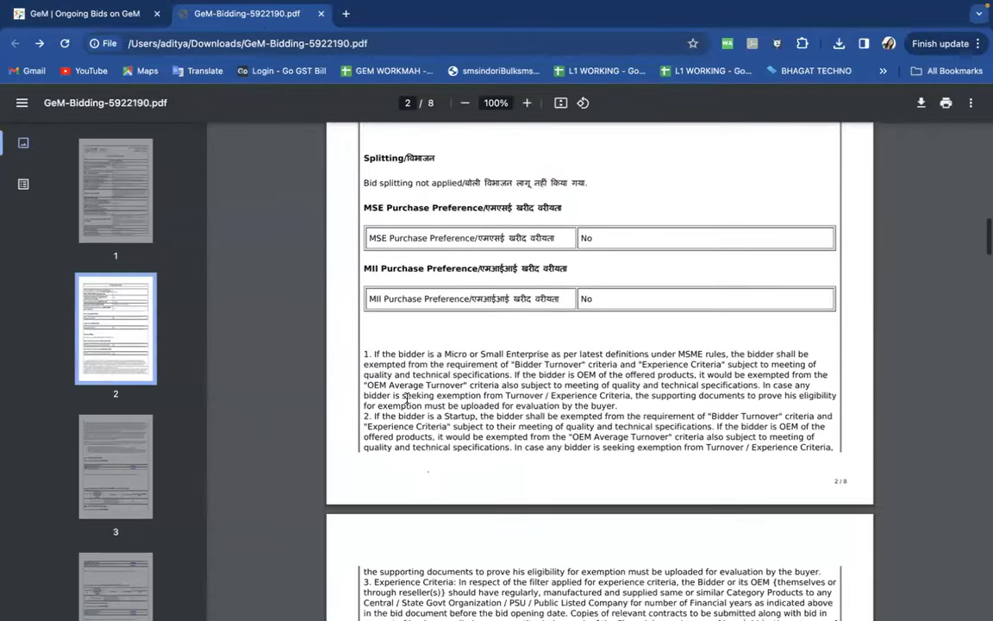
scroll(407, 398, down, 10)
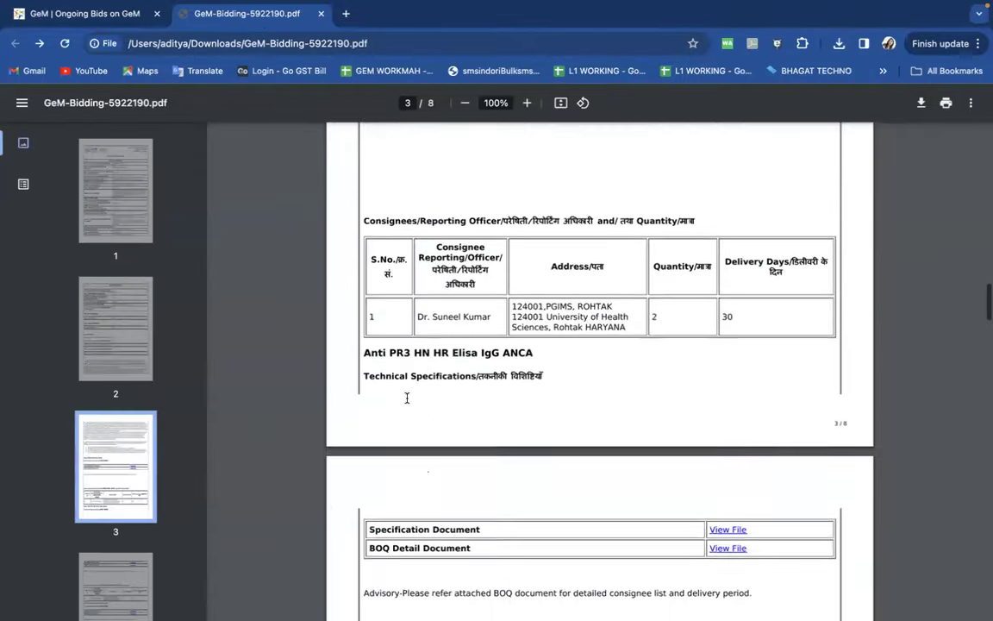
scroll(407, 398, down, 10)
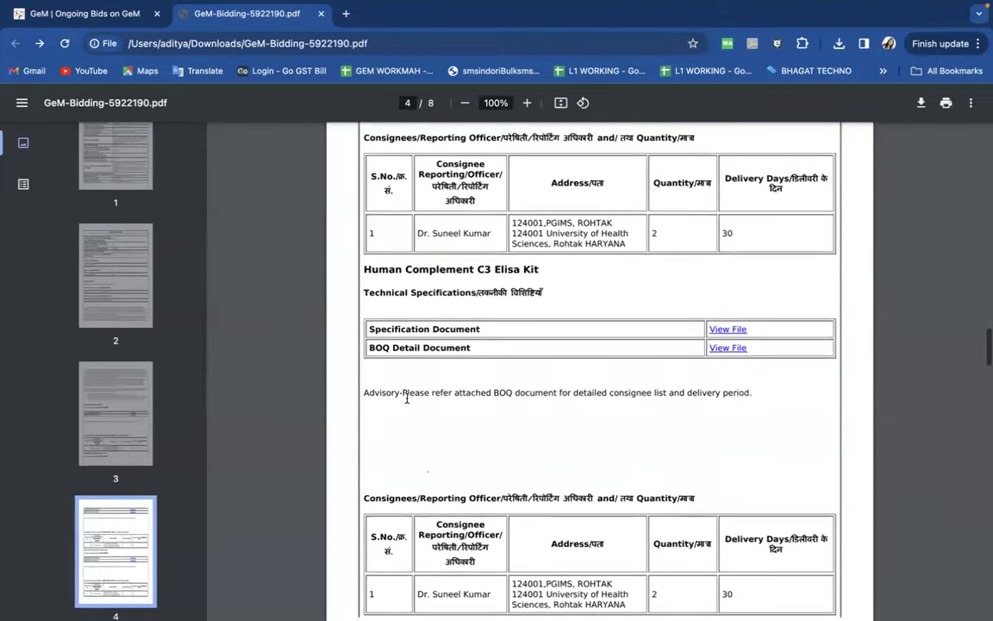
scroll(407, 397, down, 10)
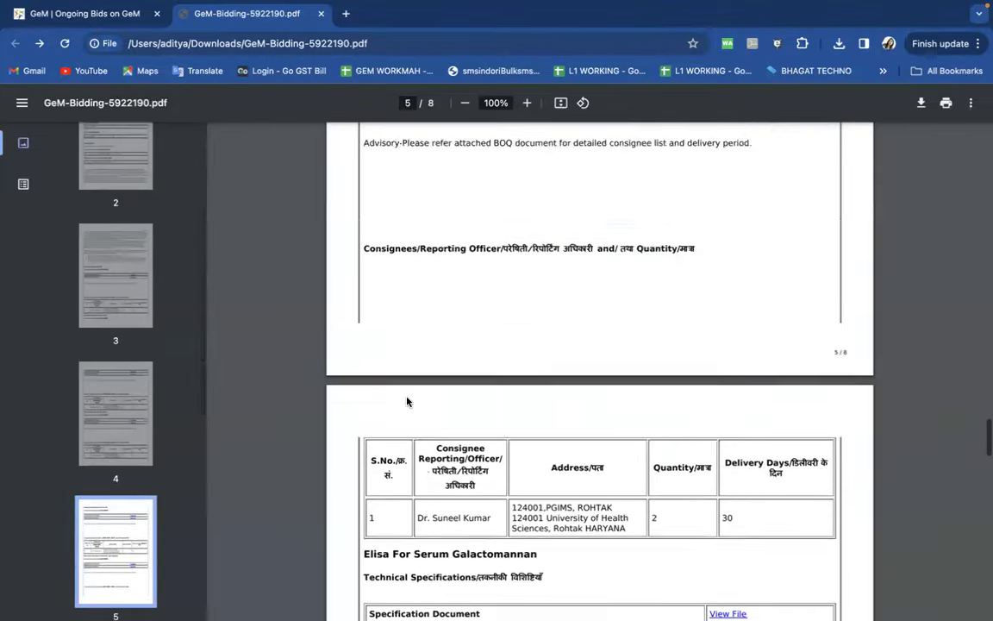
scroll(407, 401, down, 10)
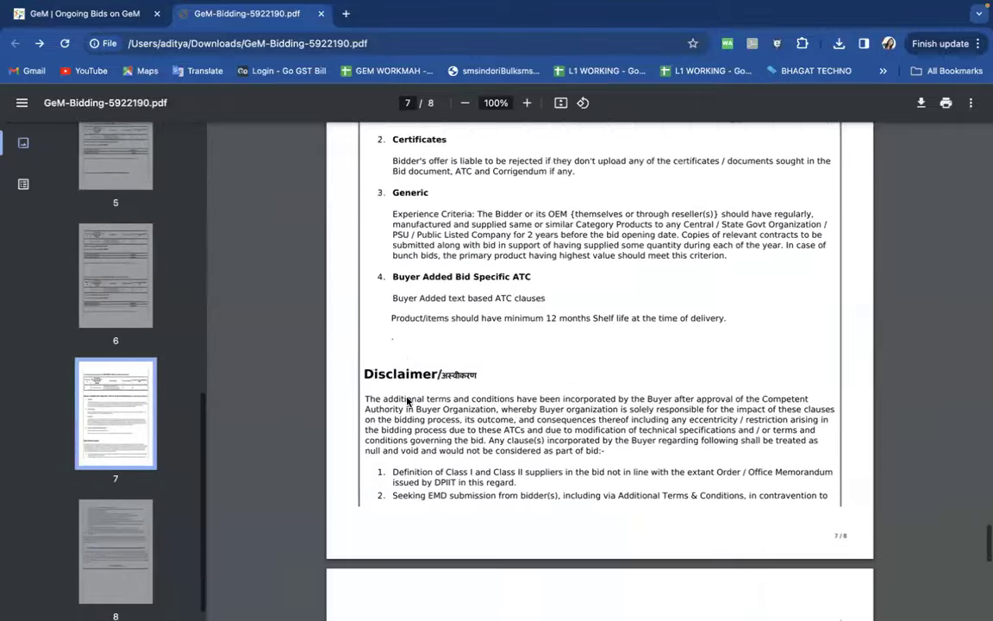
scroll(407, 401, up, 1)
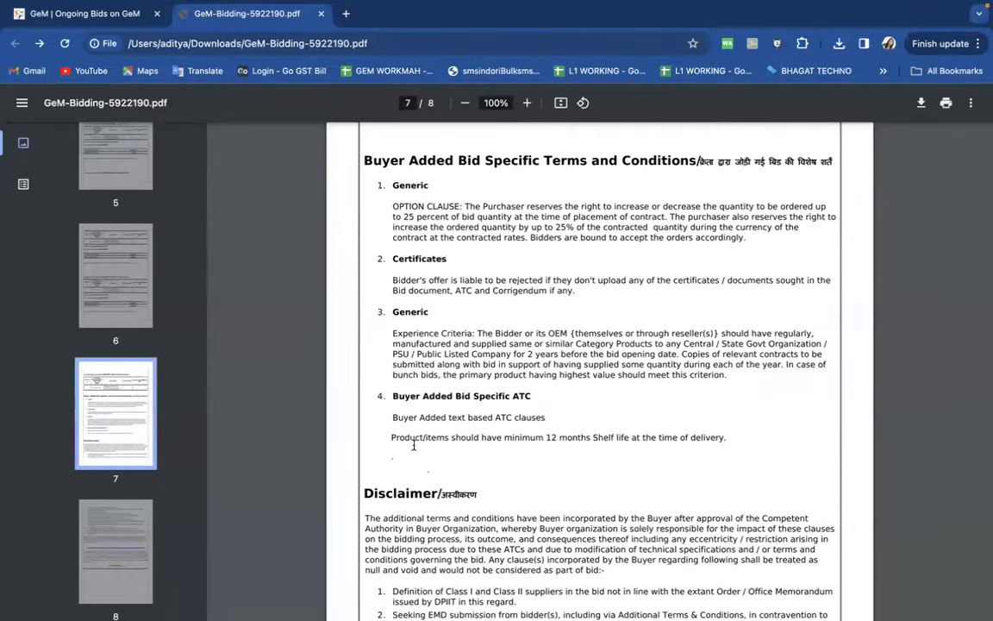
scroll(449, 323, up, 1)
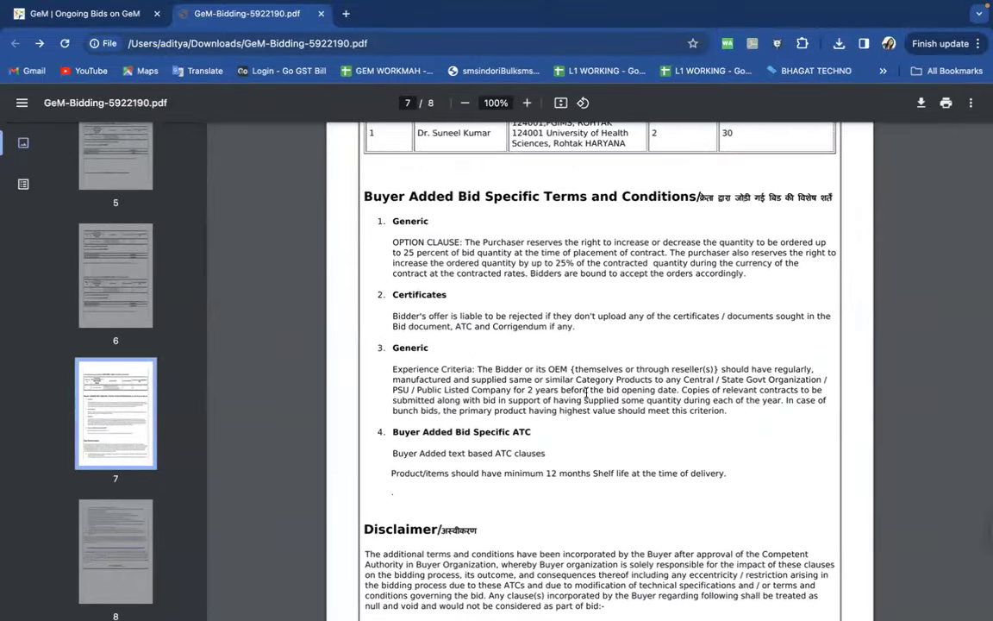
scroll(565, 393, up, 1)
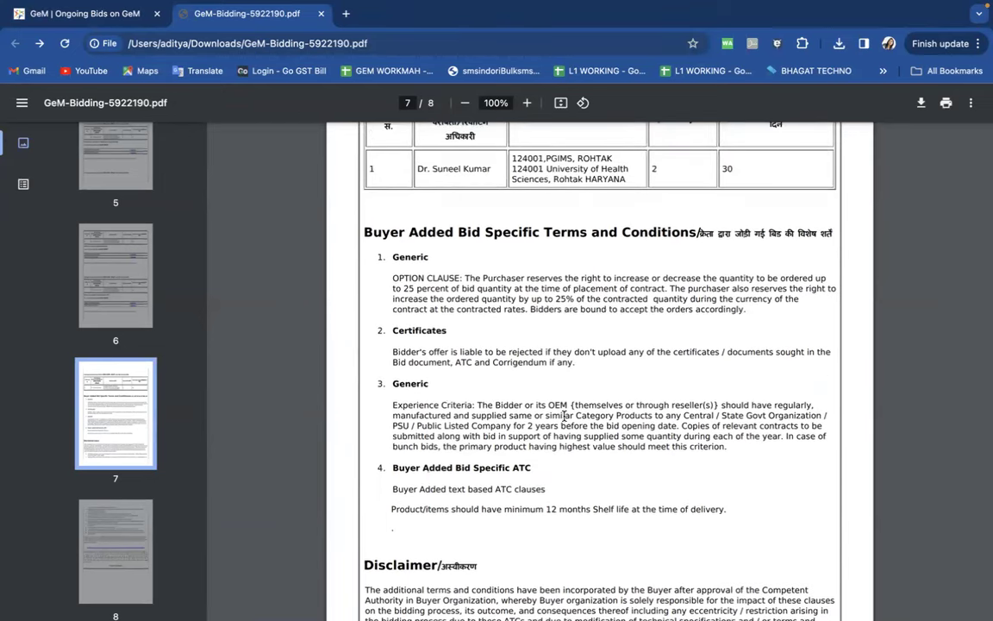
scroll(509, 376, up, 1)
scroll(576, 383, up, 1)
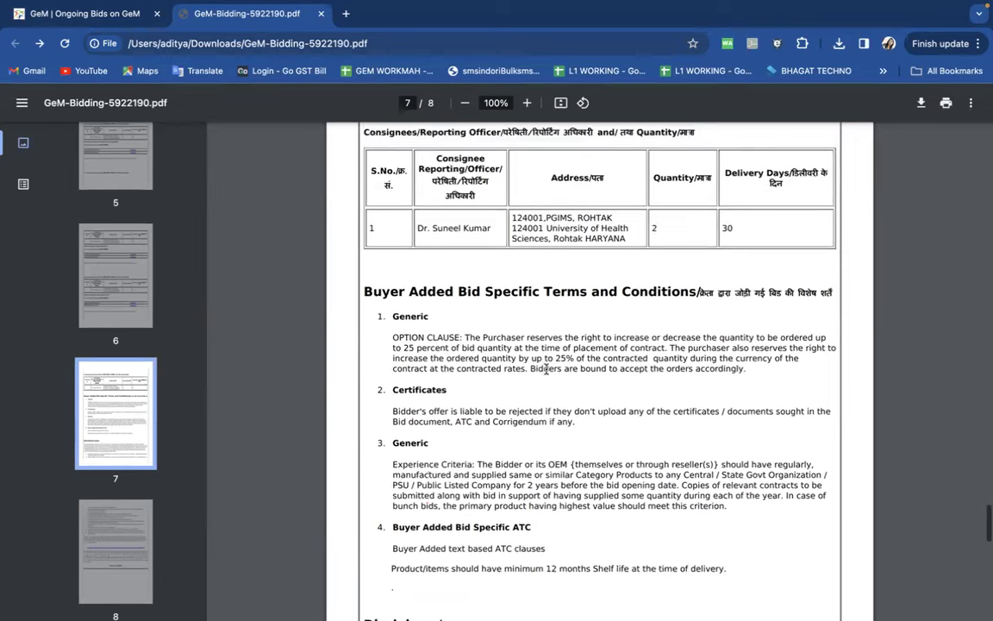
Set the representation's bid section to Product/Service specification and enter the query "SPECIFICATION NOT CLEAR".
click(118, 20)
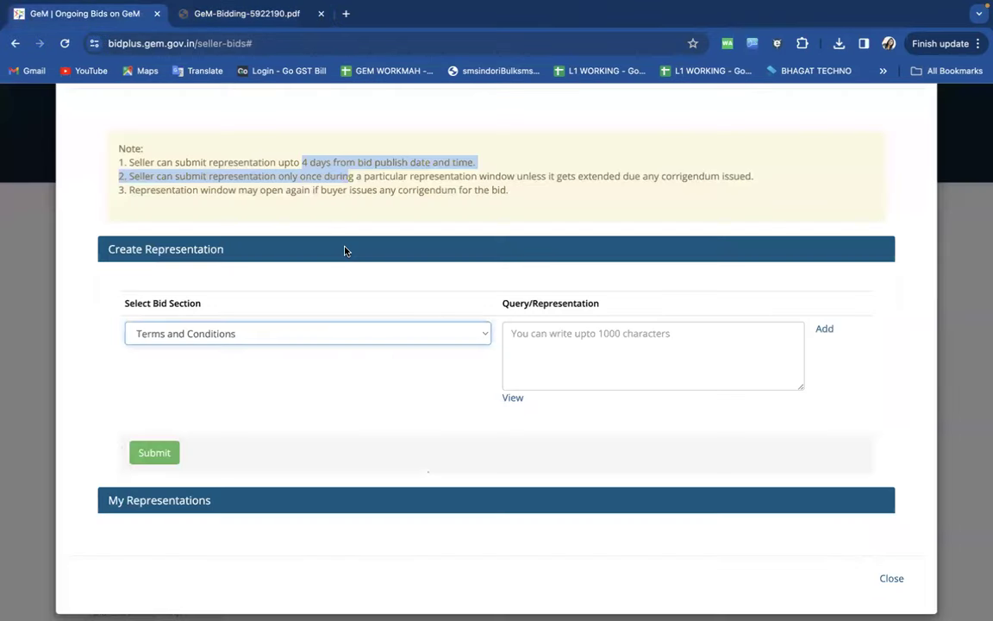
click(264, 333)
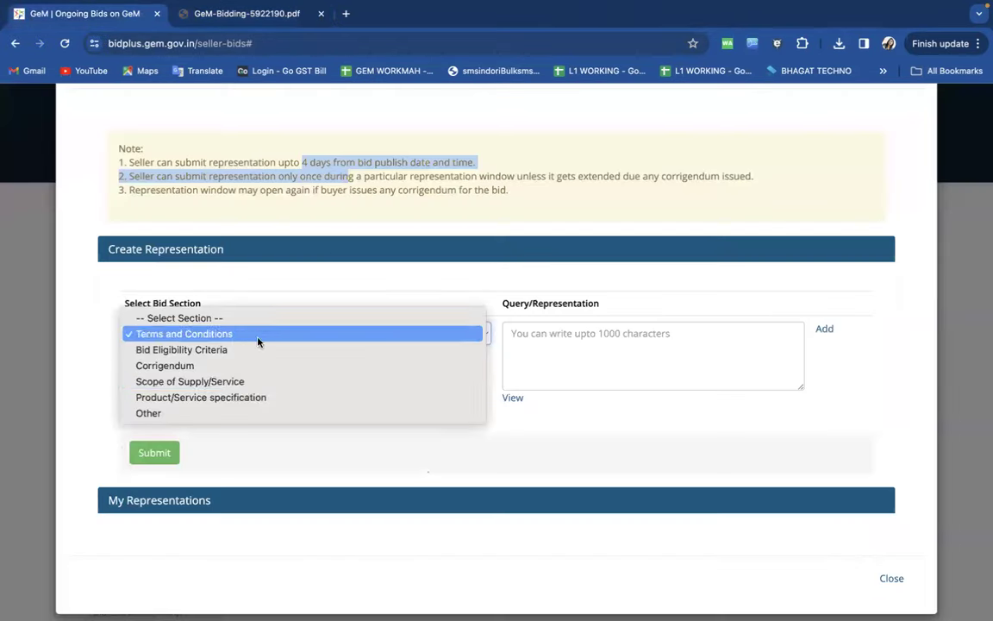
click(220, 399)
click(606, 351)
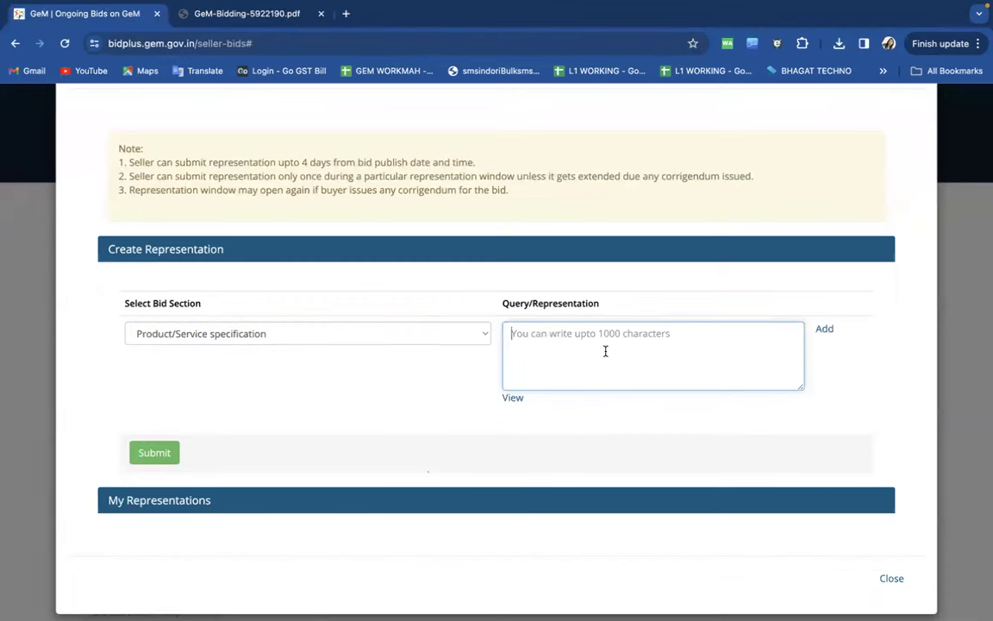
text(SPECIFICATIO)
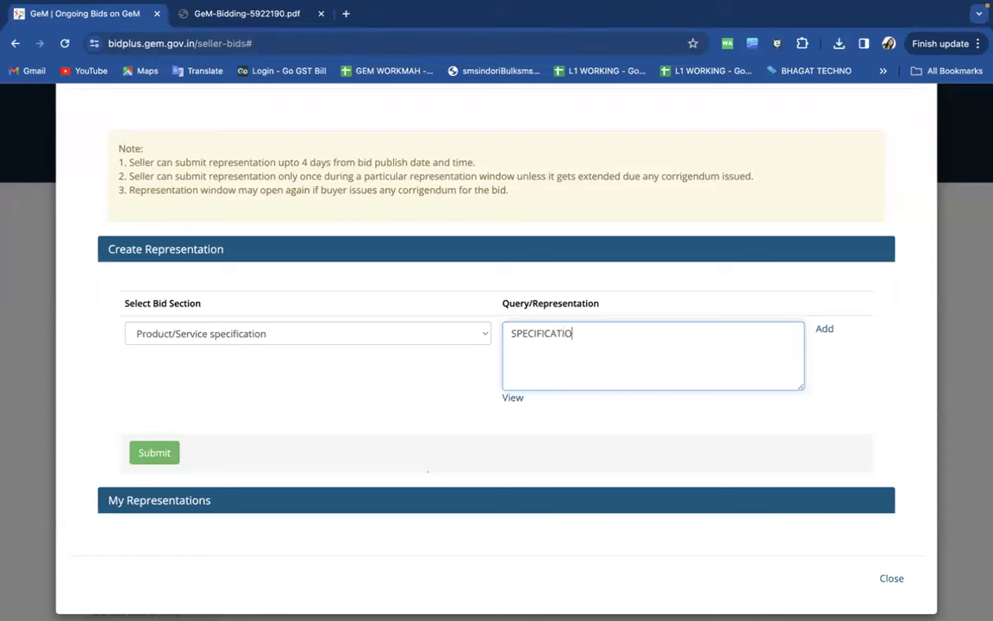
text(N NOT CLEAR)
Add and remove an extra query row, and submit the representation for the Product/Service specification section.
click(830, 334)
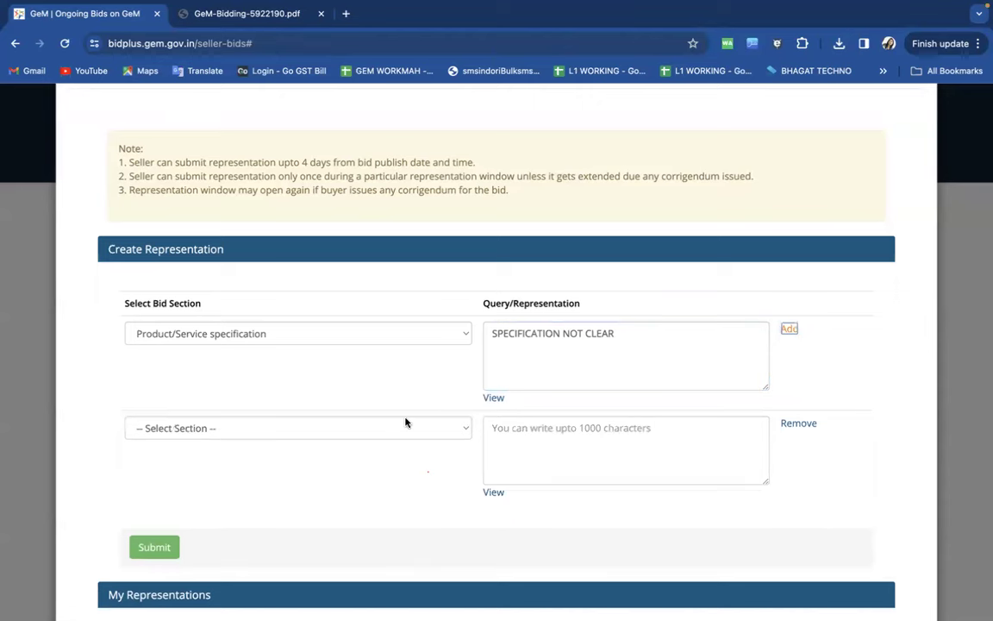
click(798, 422)
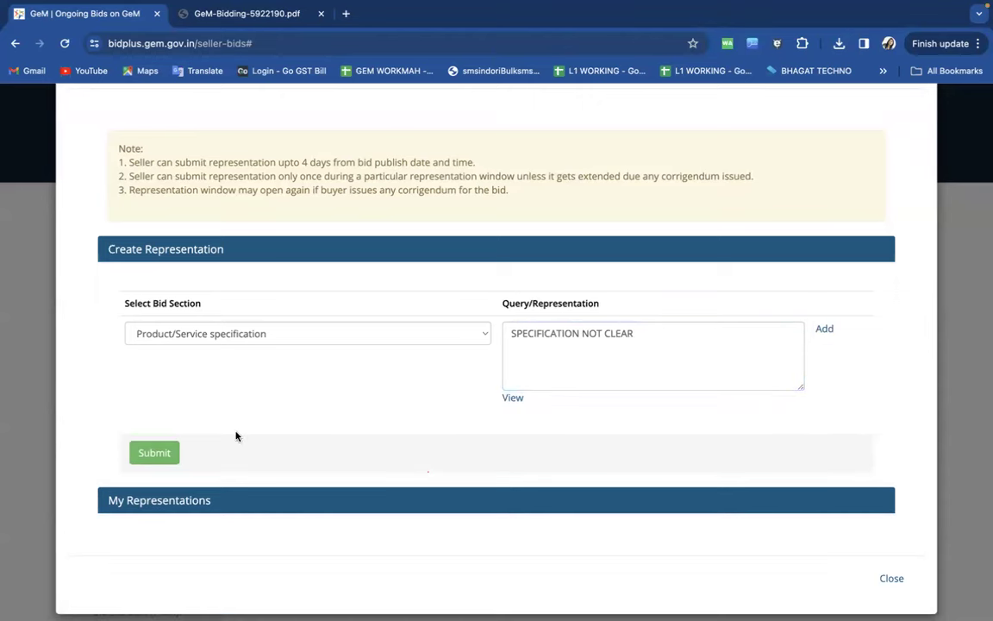
click(151, 460)
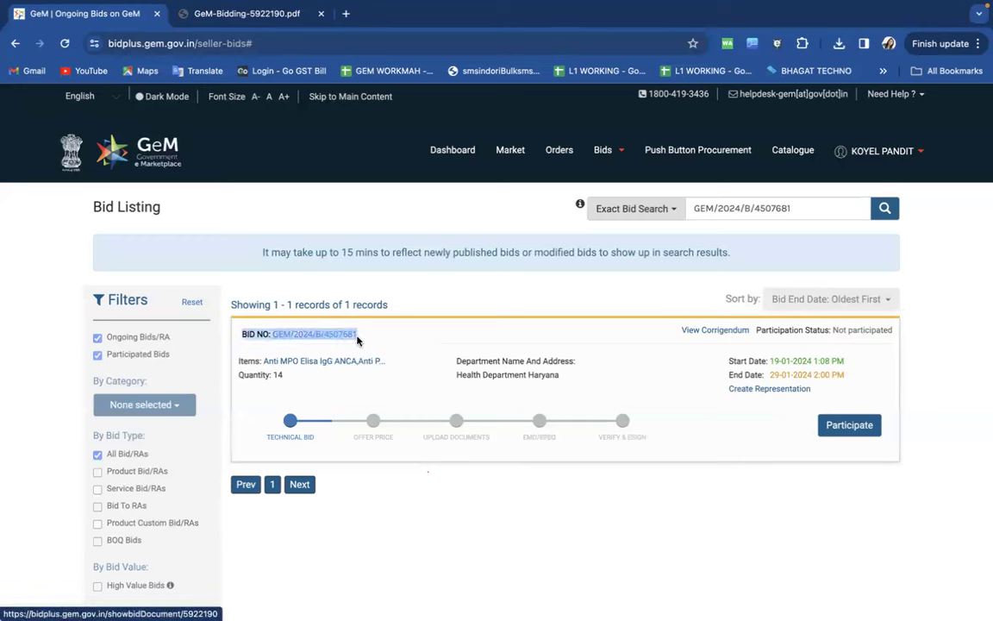
triple_click(360, 337)
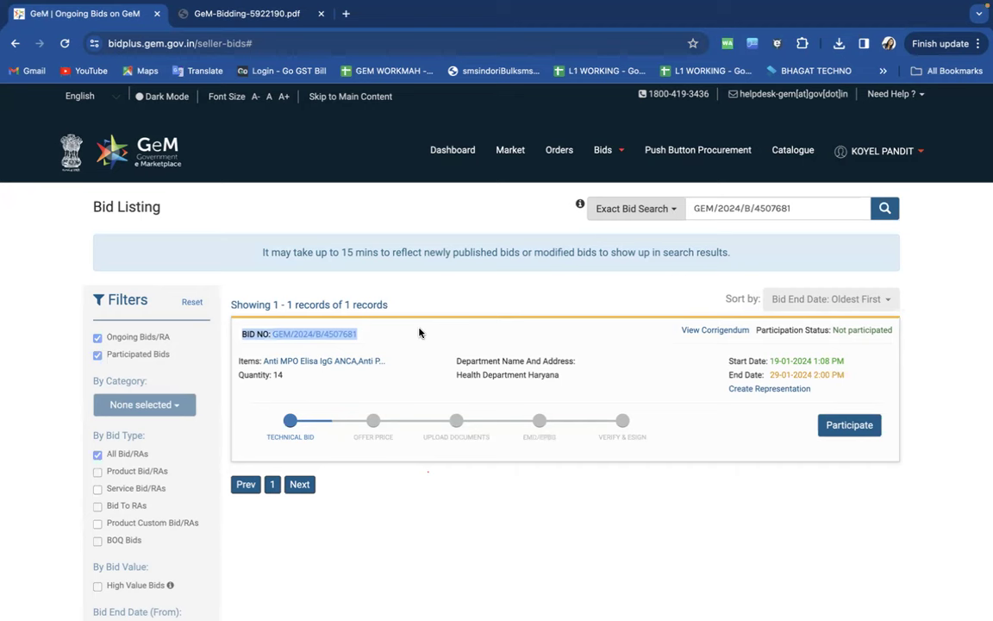
click(500, 309)
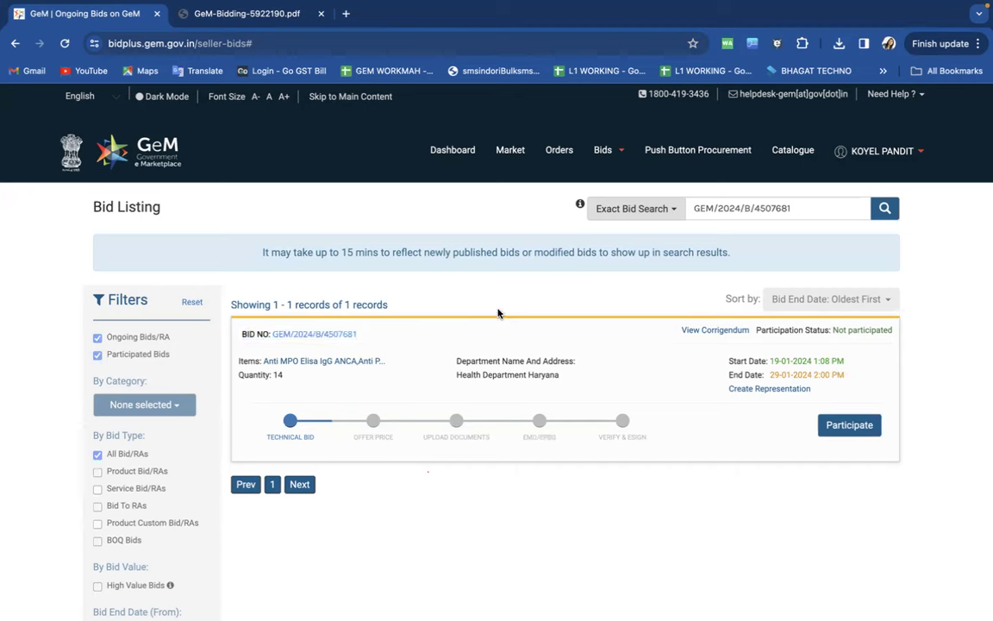
Start participating in the bid and save the compliance declaration, answering No to land-border ownership, No to Transfer of Technology and Yes to the eligibility certification.
click(859, 435)
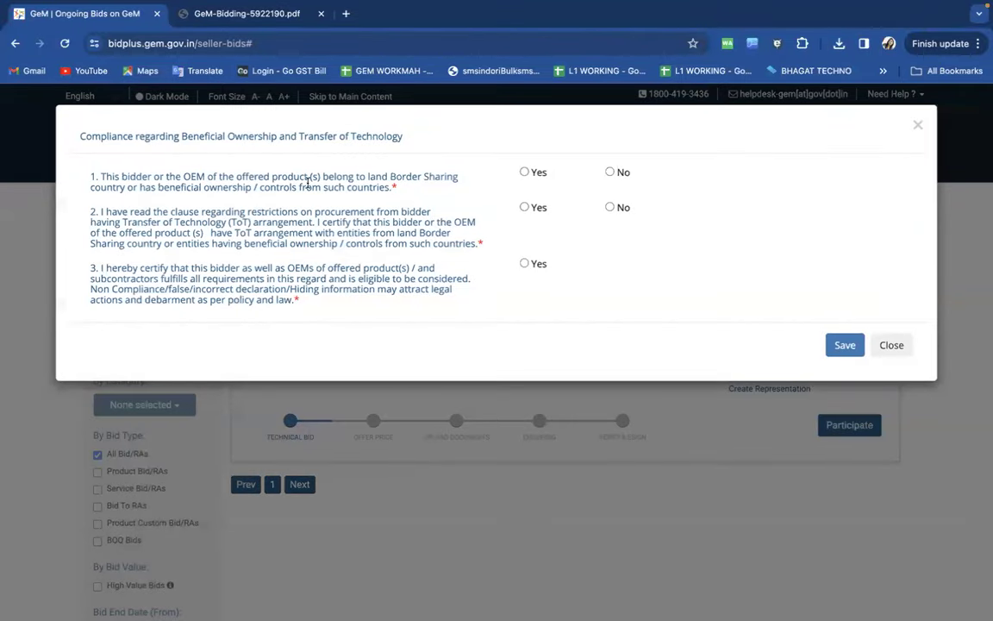
drag(373, 187, 112, 175)
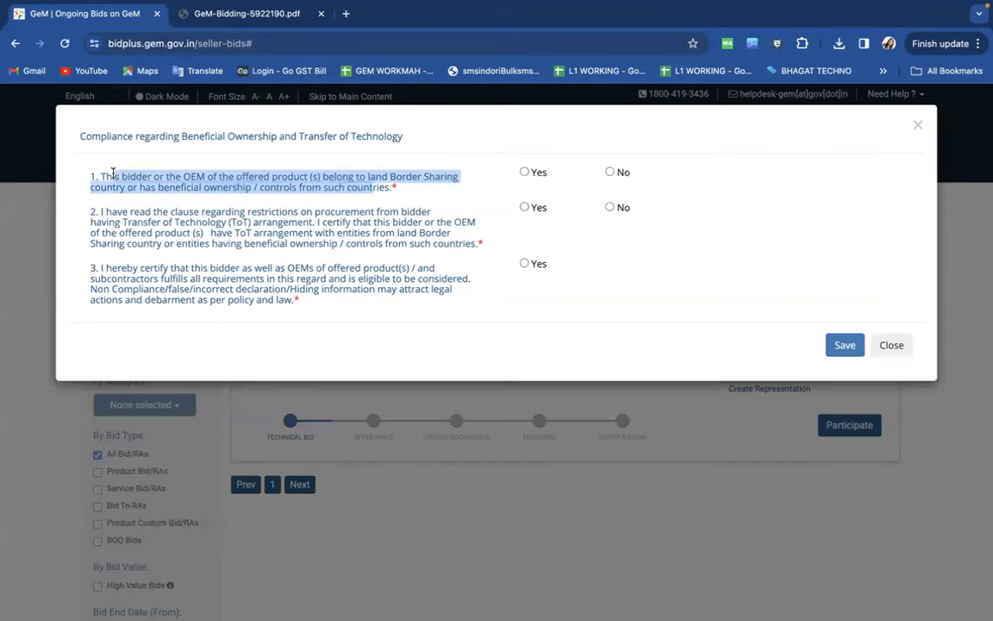
click(525, 172)
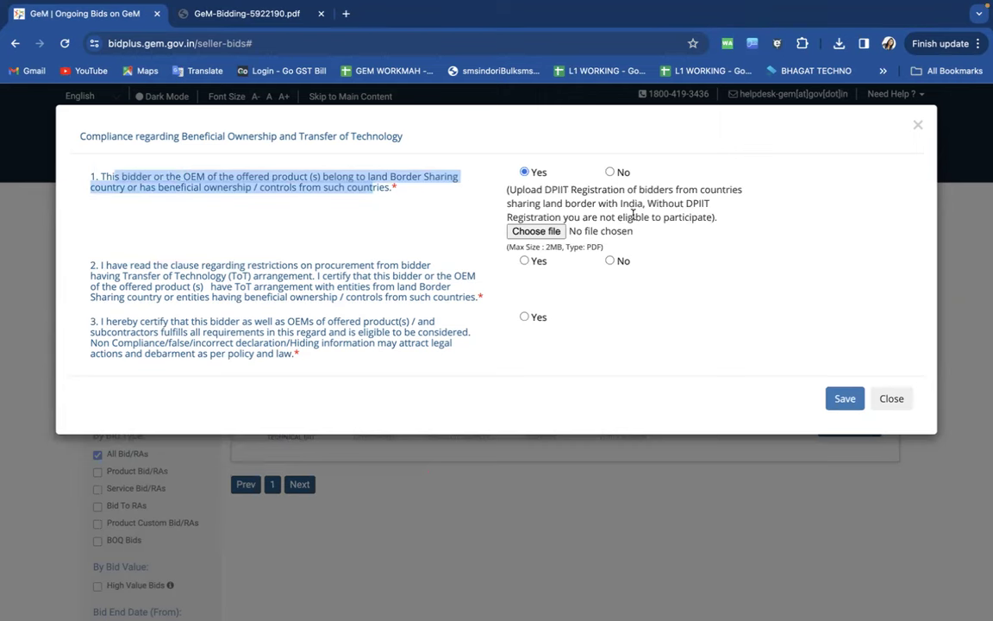
click(612, 174)
click(611, 207)
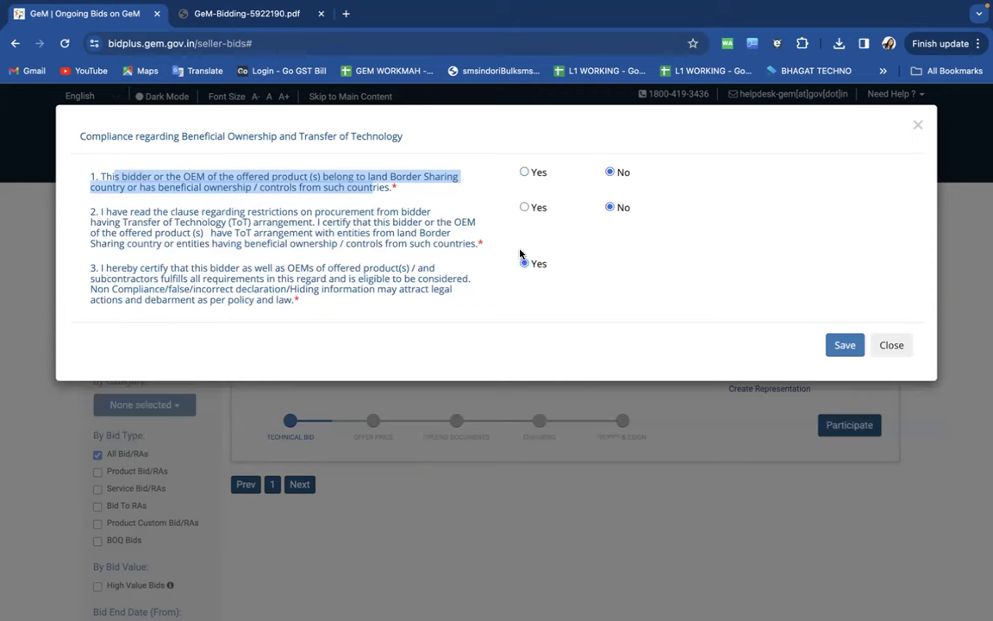
drag(214, 221, 273, 226)
drag(322, 187, 203, 187)
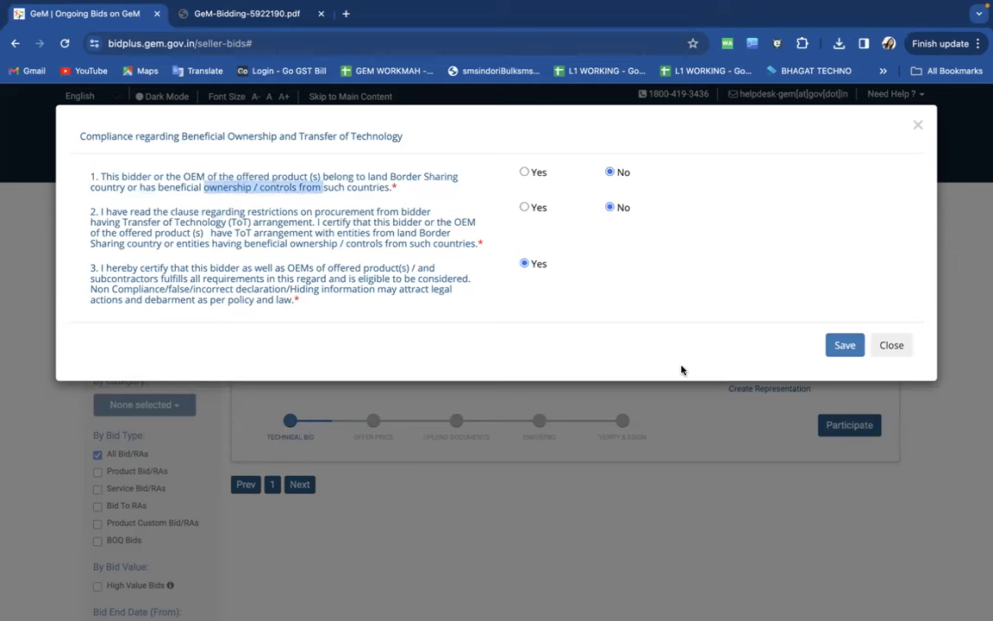
click(854, 347)
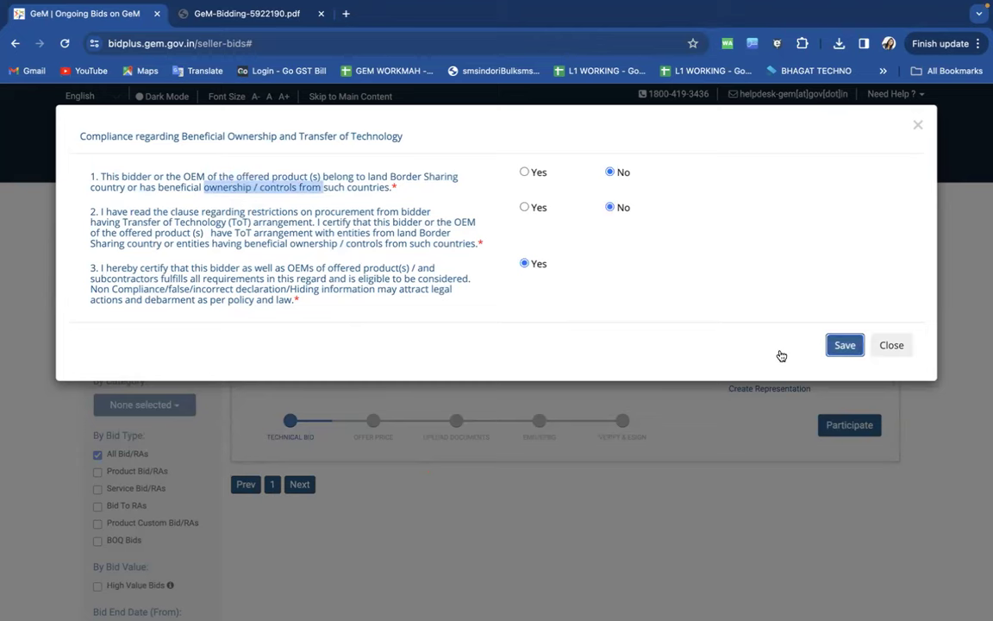
scroll(700, 389, down, 3)
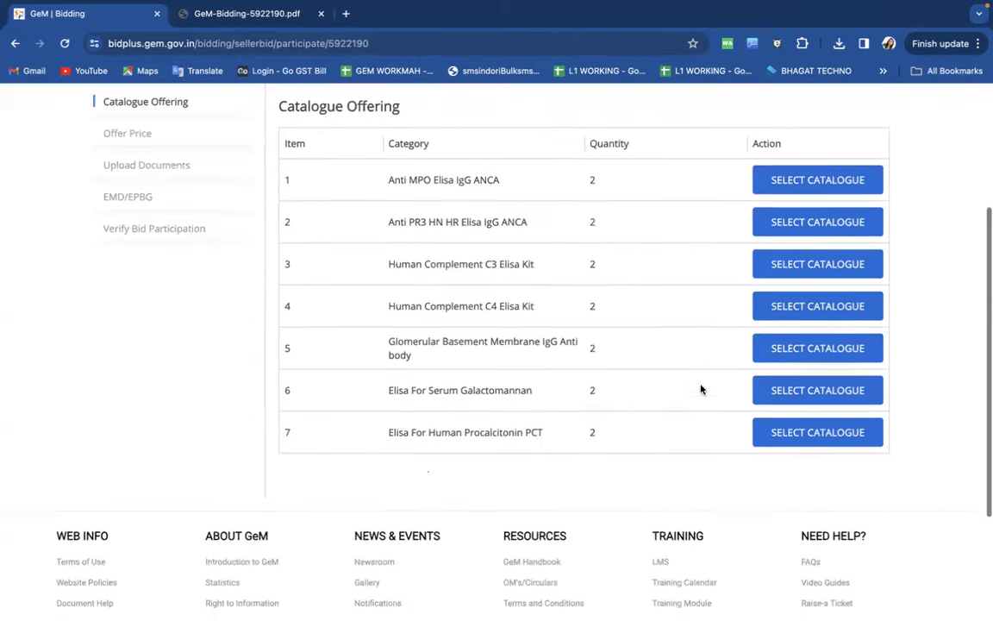
scroll(534, 250, up, 1)
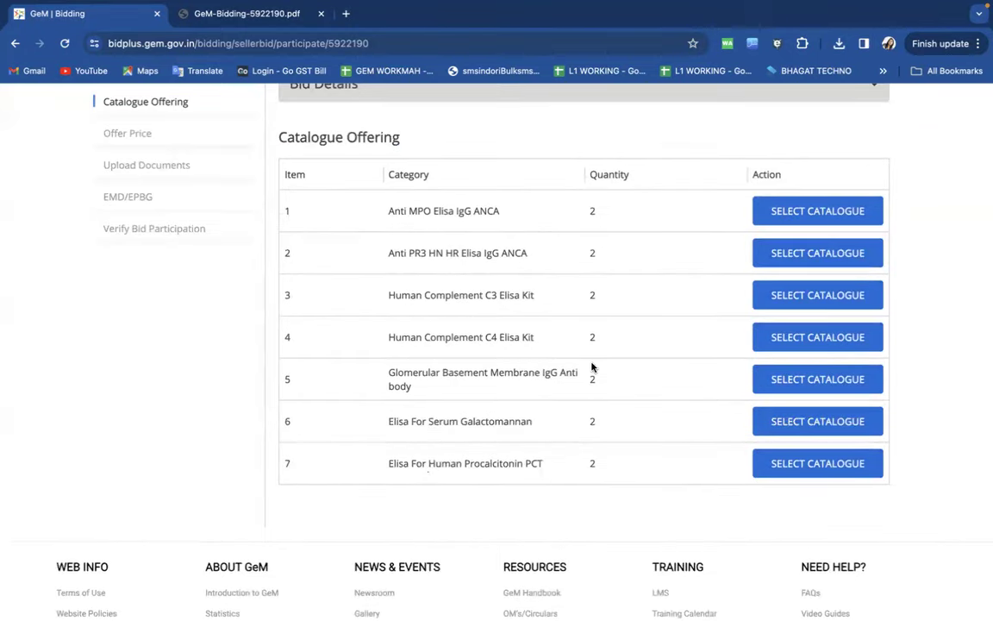
Save the catalogue offering for items 1 to 3 with their make, model and HSN code left blank.
click(765, 211)
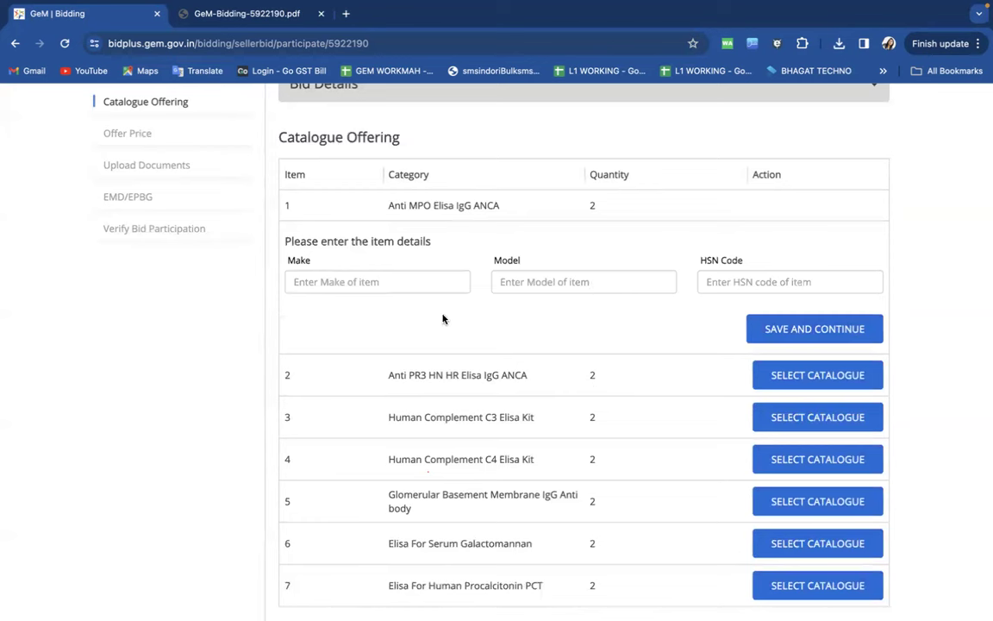
click(804, 339)
click(793, 352)
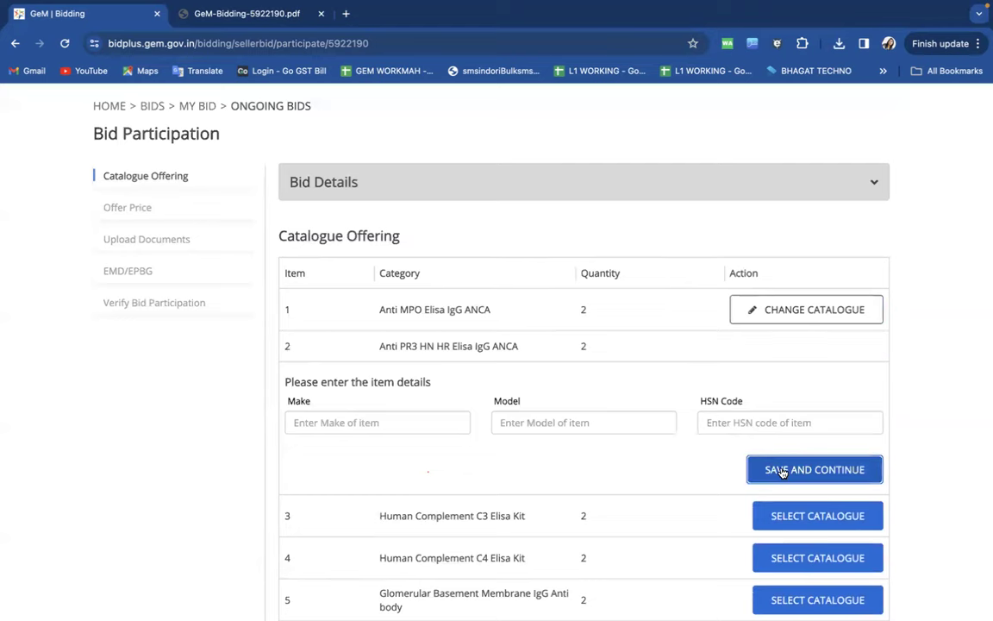
click(783, 470)
scroll(709, 475, down, 3)
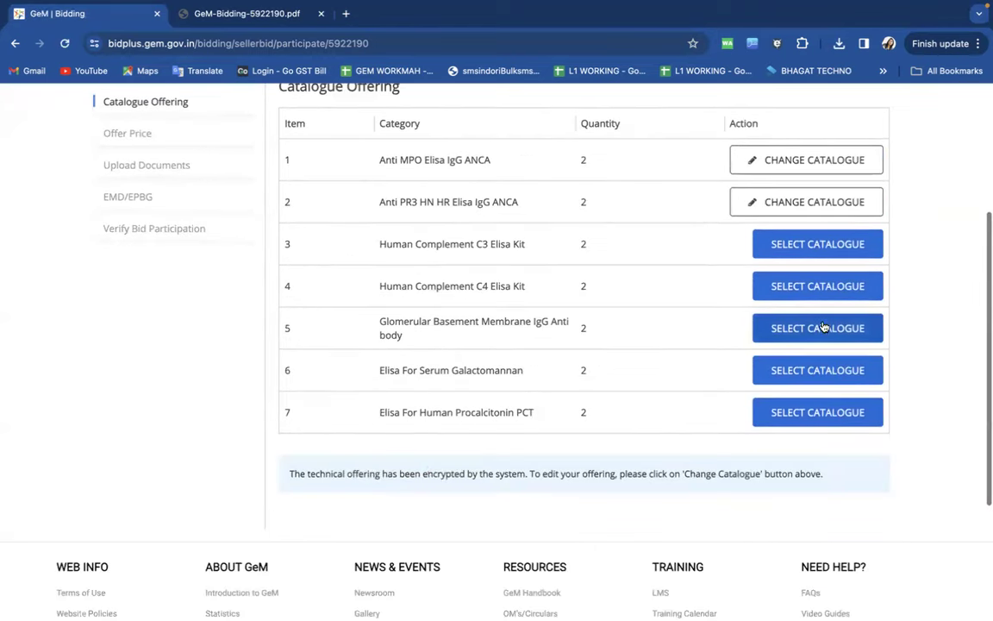
click(817, 250)
click(813, 362)
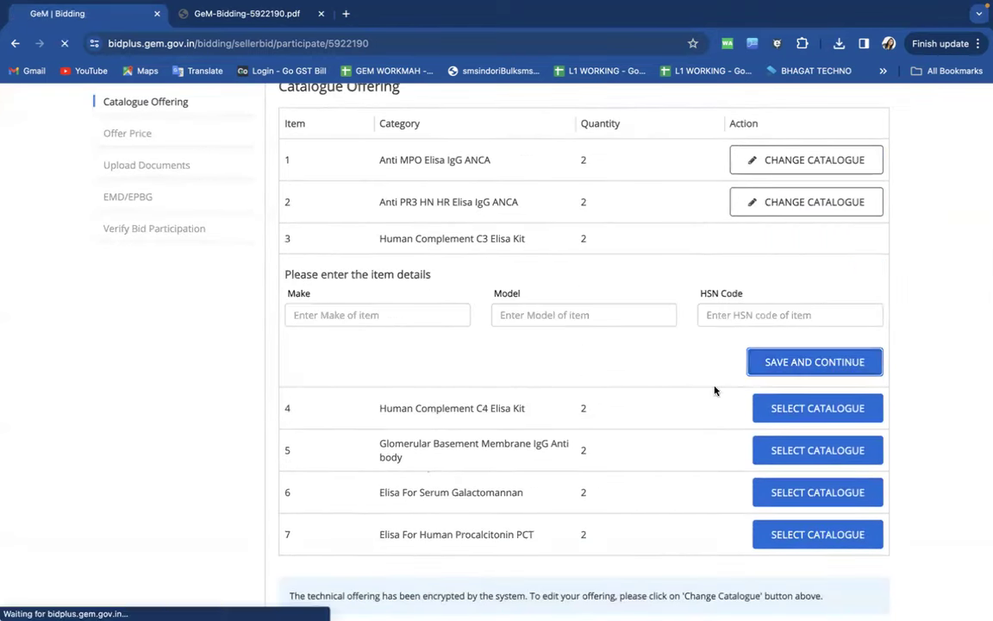
Save the catalogue offering for Human Complement C4 Elisa Kit and Glomerular Basement Membrane IgG Antibody with blank item details.
scroll(651, 407, down, 2)
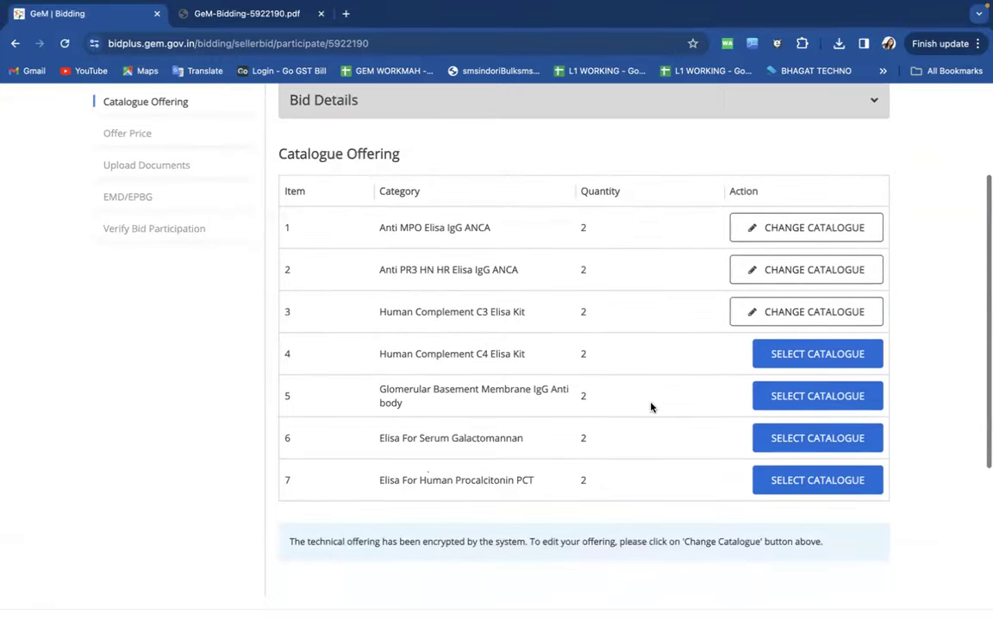
click(800, 354)
click(798, 476)
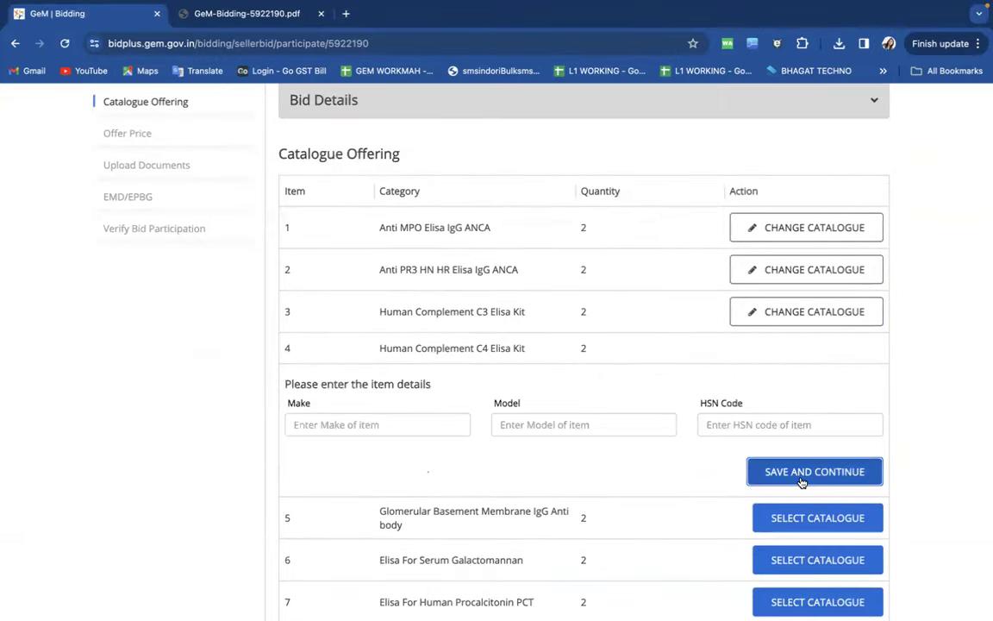
scroll(675, 483, down, 3)
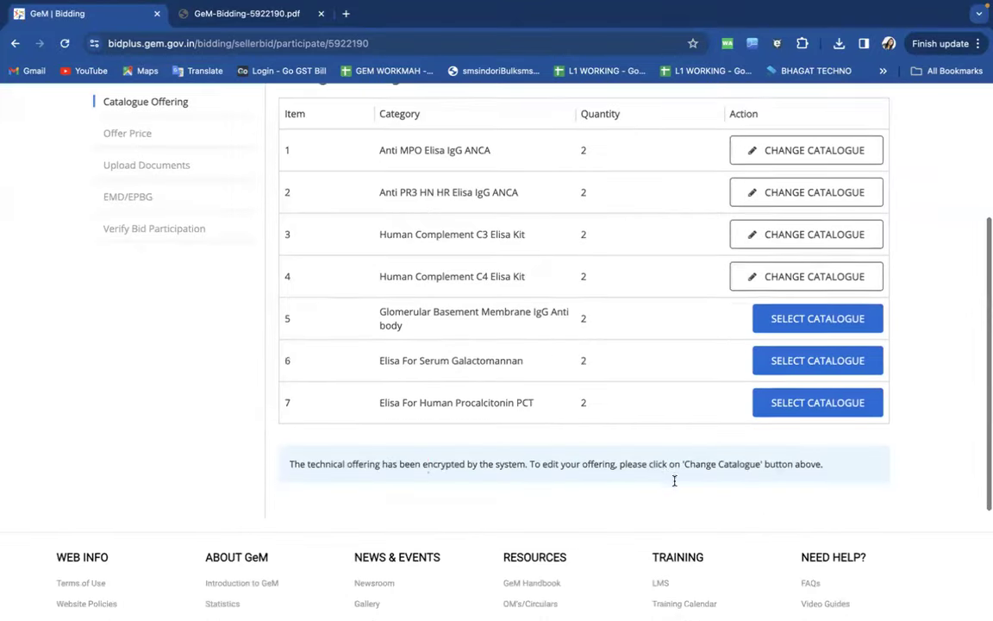
click(816, 321)
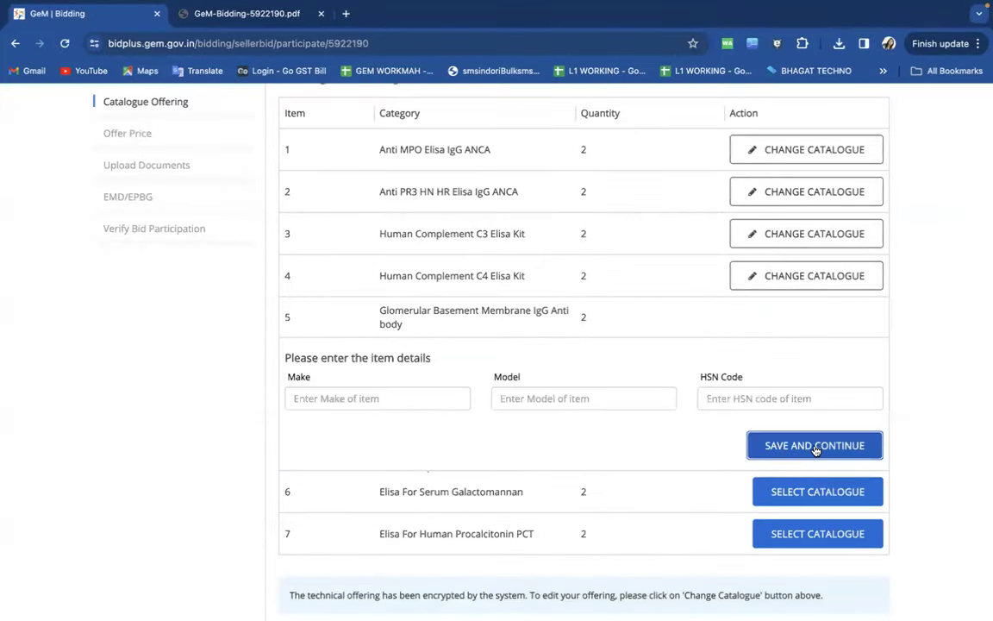
click(817, 446)
Save the catalogue offering for items 6 and 7 with blank details, and continue to the Offer Price stage.
scroll(715, 466, down, 5)
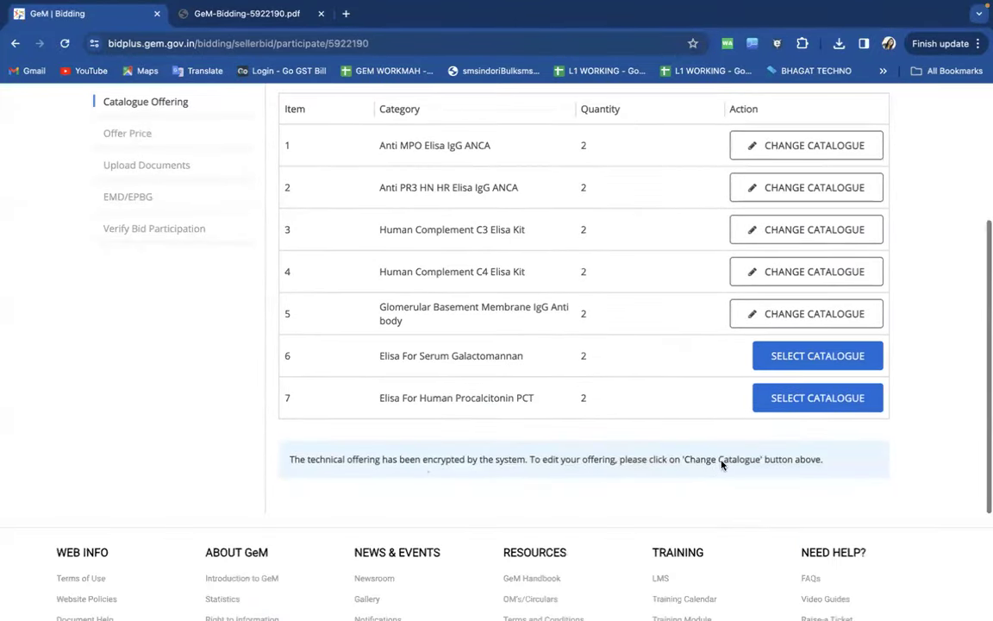
click(818, 357)
click(803, 473)
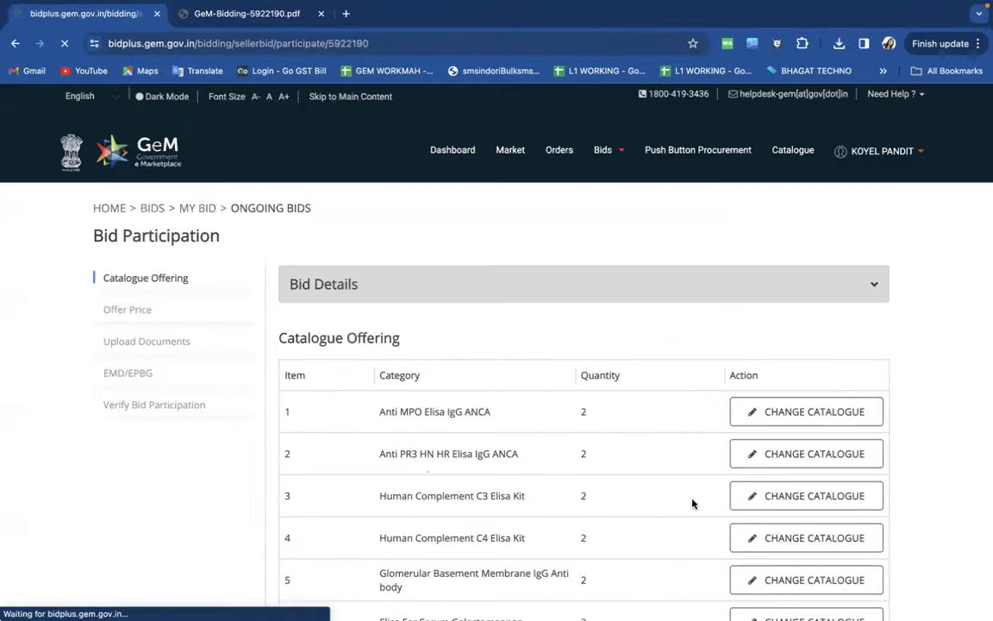
scroll(692, 504, down, 3)
click(818, 420)
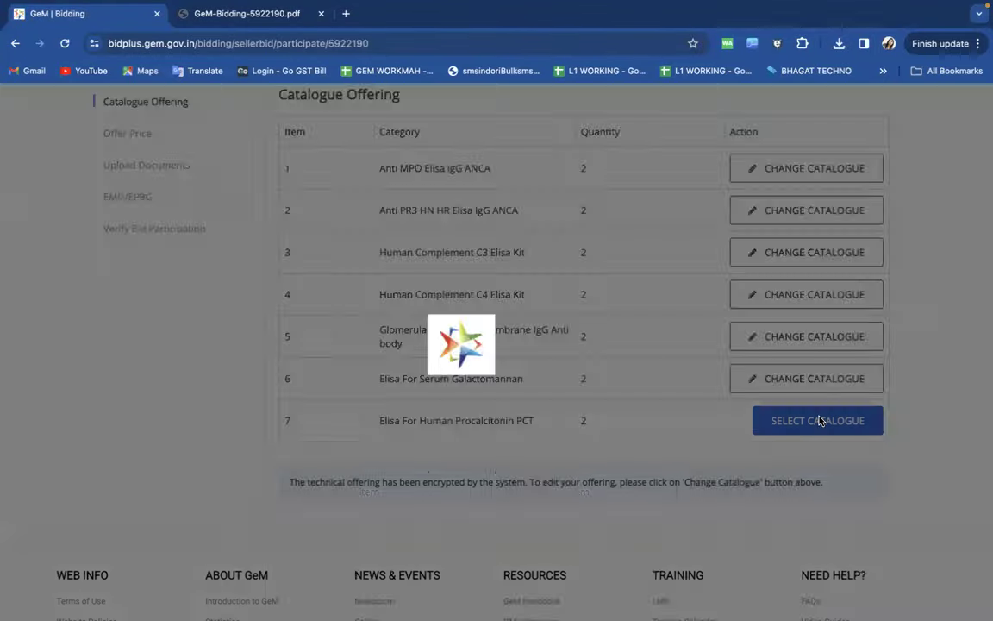
click(804, 538)
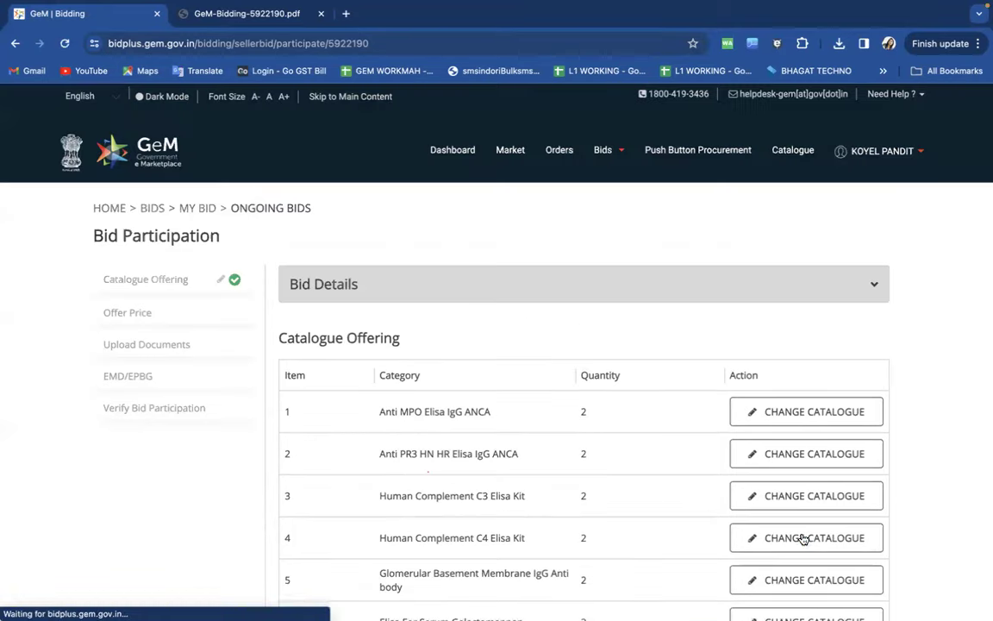
scroll(703, 509, down, 3)
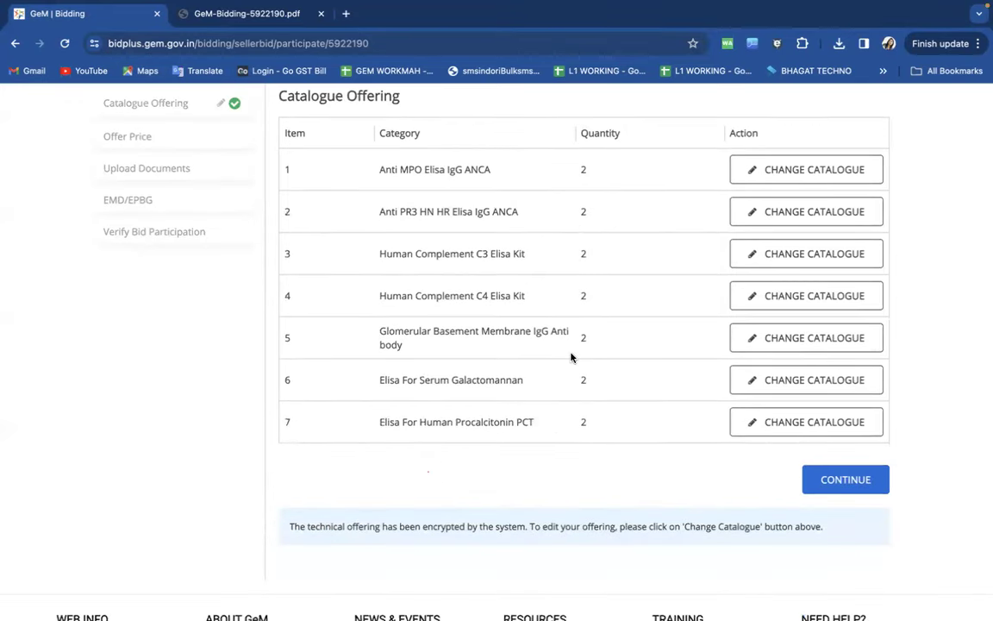
click(846, 485)
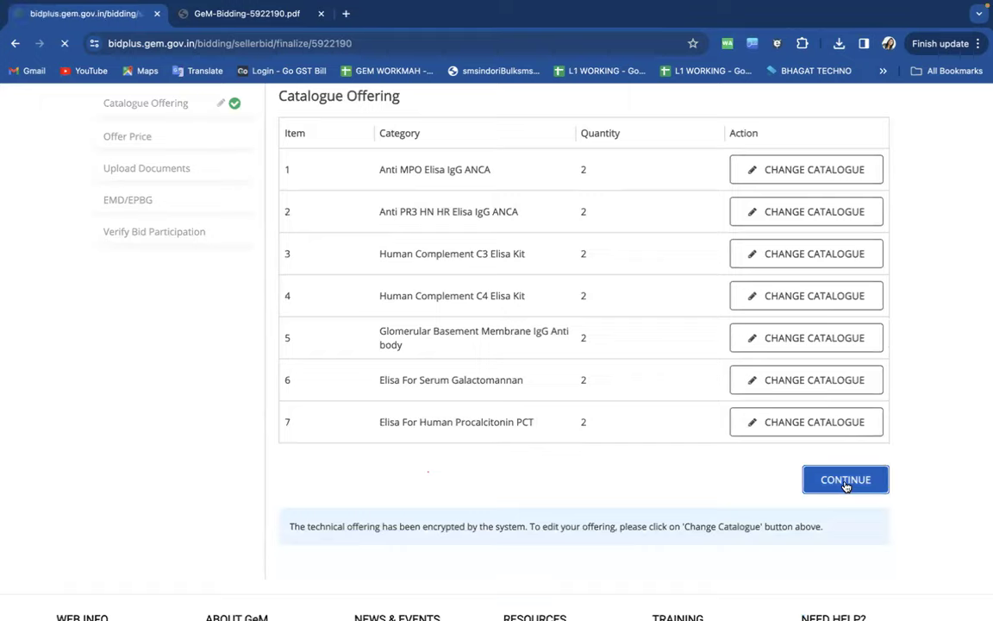
Enter unit prices of 1500 for Anti MPO Elisa IgG ANCA, 1800 for Anti PR3 HN HR Elisa and 2300 for Human Complement C3.
scroll(690, 470, down, 1)
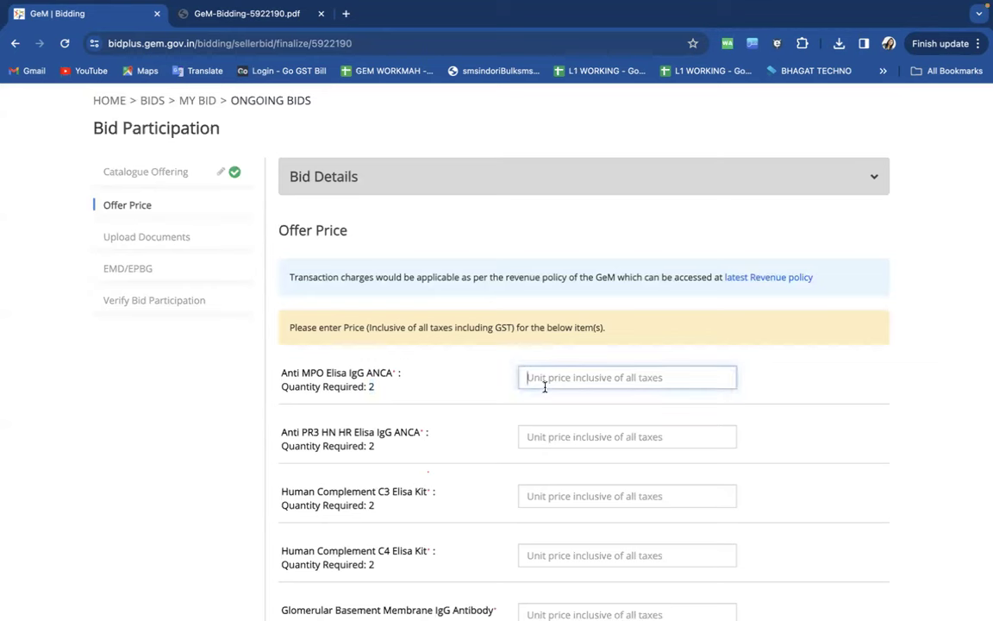
text(1500)
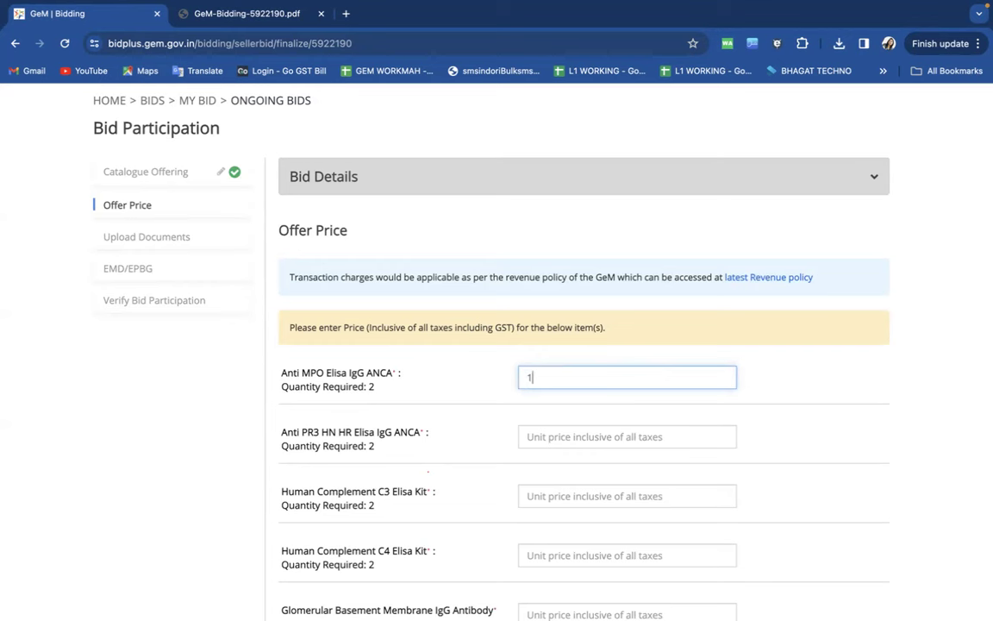
click(577, 436)
text(1800)
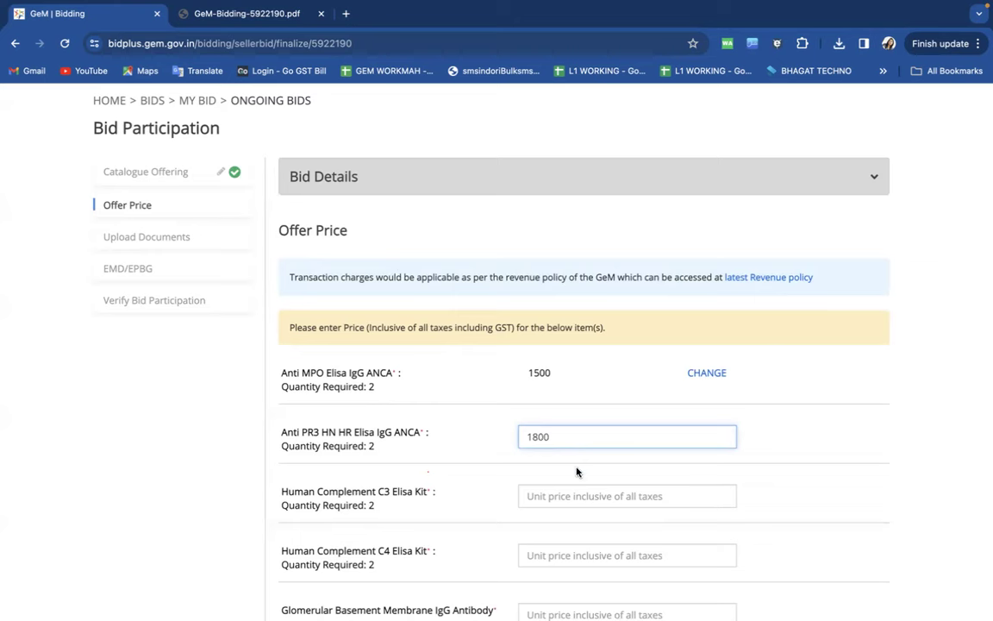
click(561, 494)
text(2300)
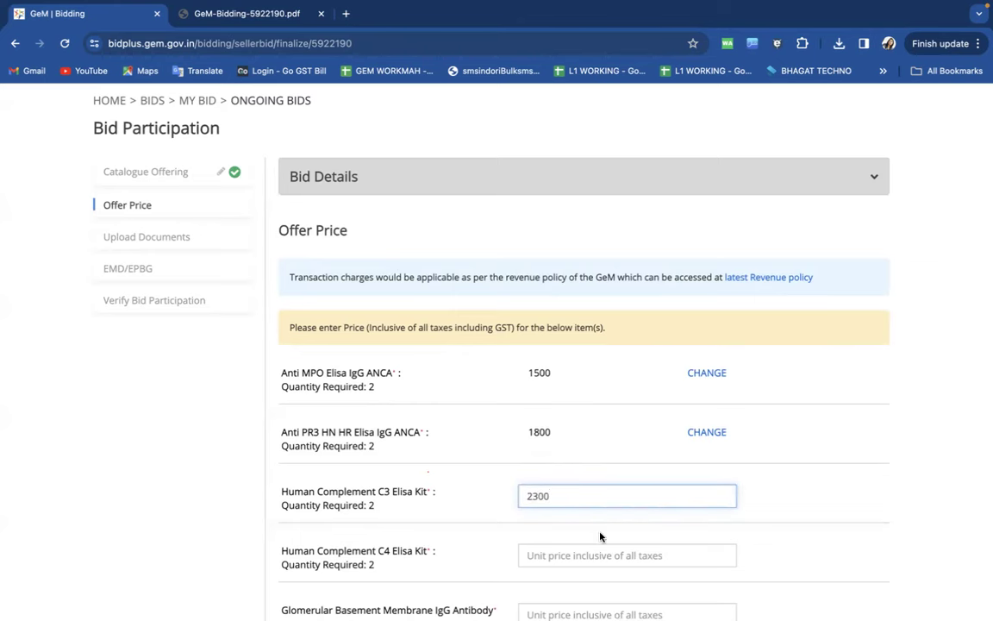
Enter unit prices of 120 for Human Complement C4 Elisa Kit and 9000 for Glomerular Basement Membrane IgG Antibody.
scroll(601, 536, down, 2)
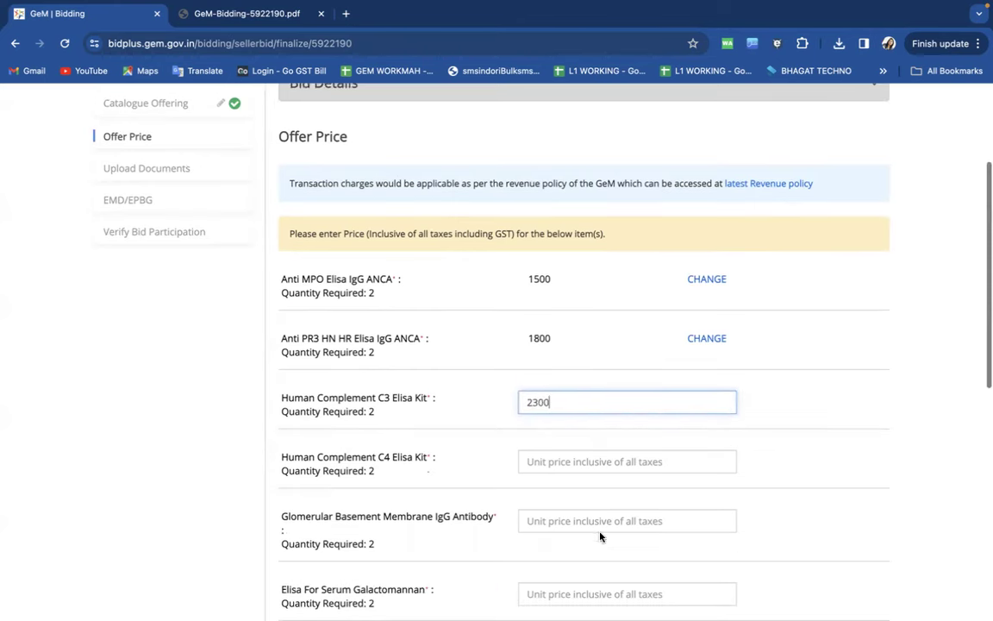
click(575, 459)
text(120)
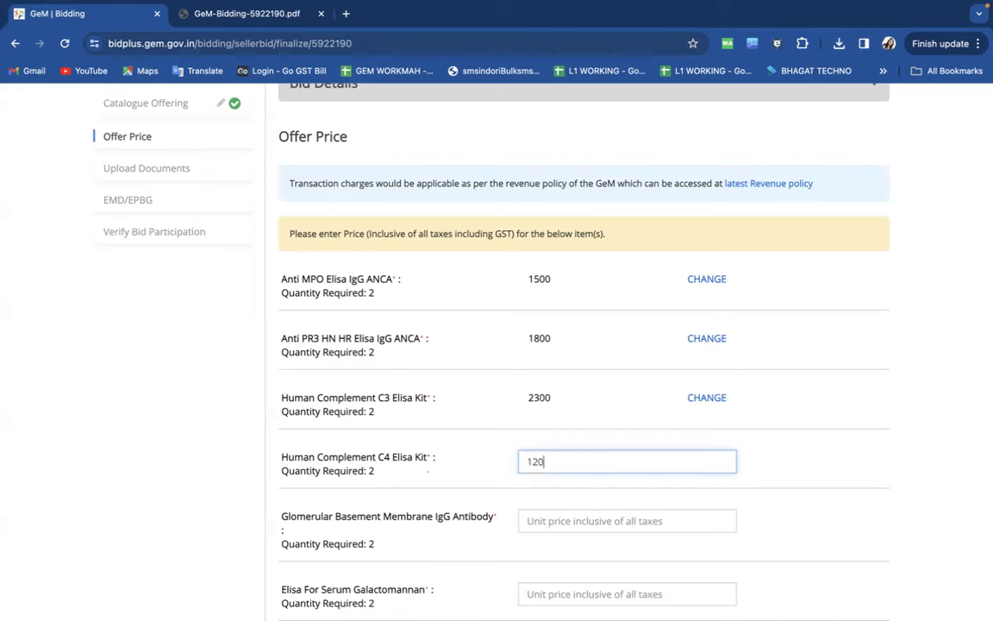
click(552, 516)
text(9000)
click(523, 563)
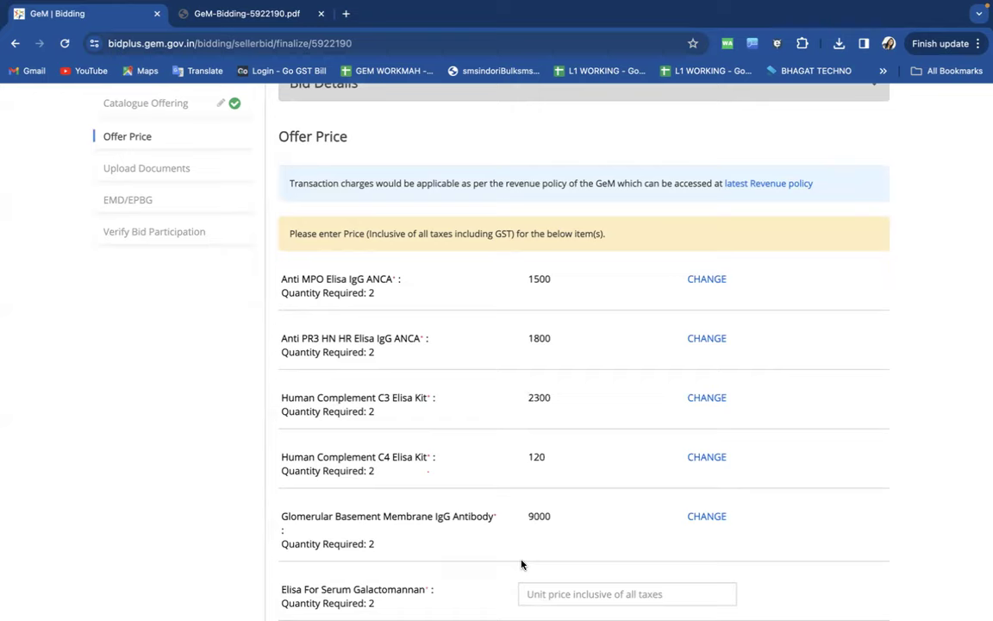
Enter unit prices of 165000 for Elisa For Serum Galactomannan and 900 for Elisa For Human Procalcitonin PCT.
scroll(523, 563, down, 2)
click(575, 496)
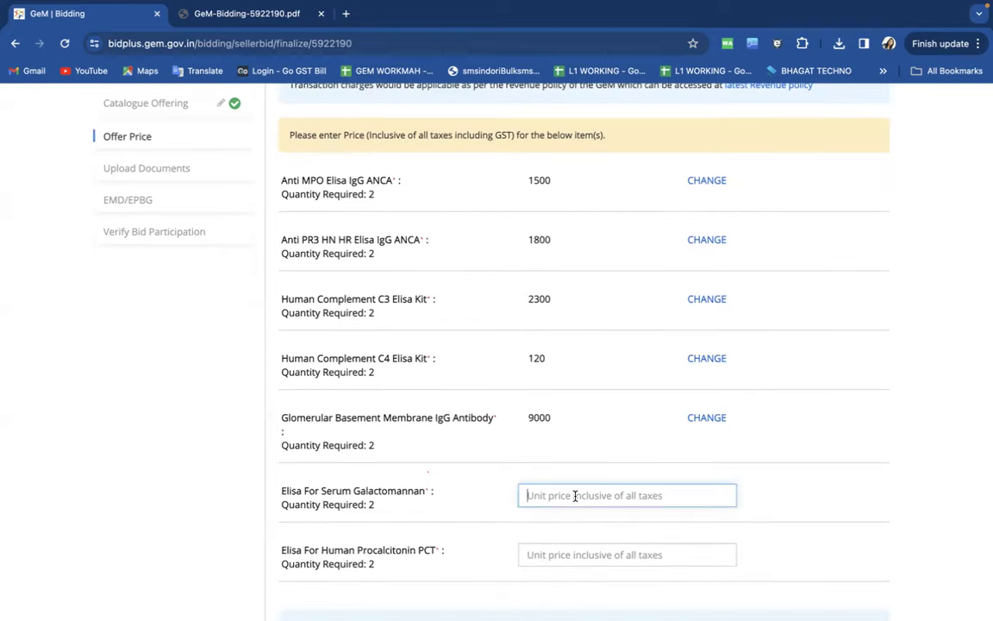
text(165000)
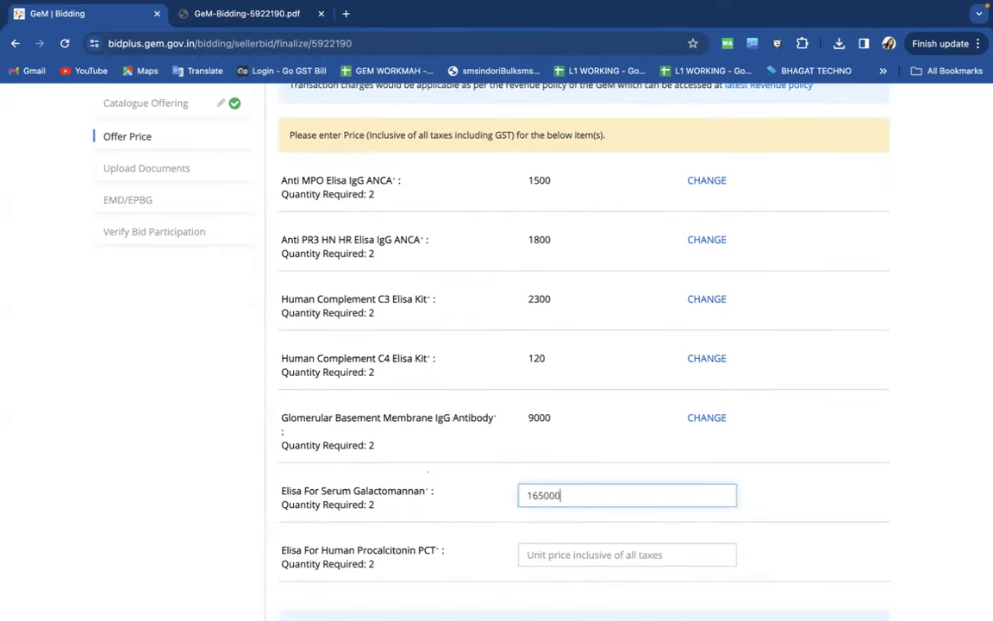
click(706, 483)
scroll(696, 507, down, 2)
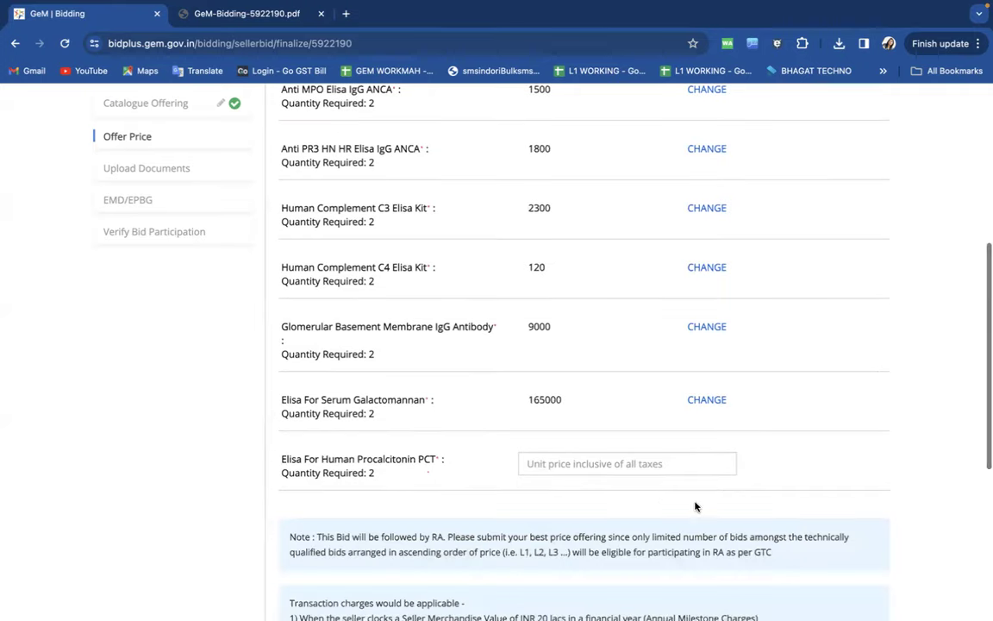
right_click(629, 461)
click(548, 463)
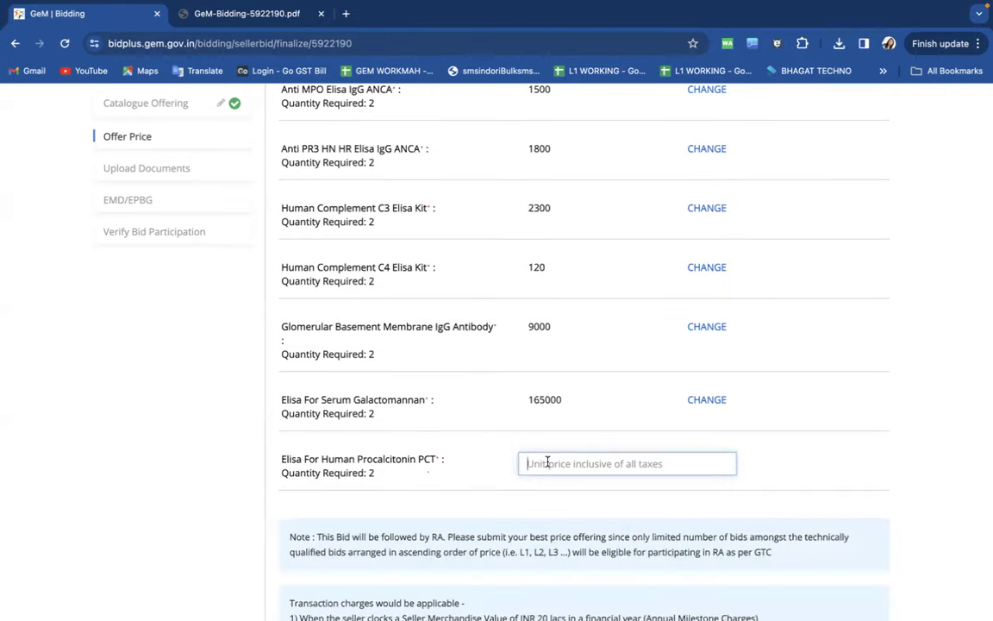
text(900)
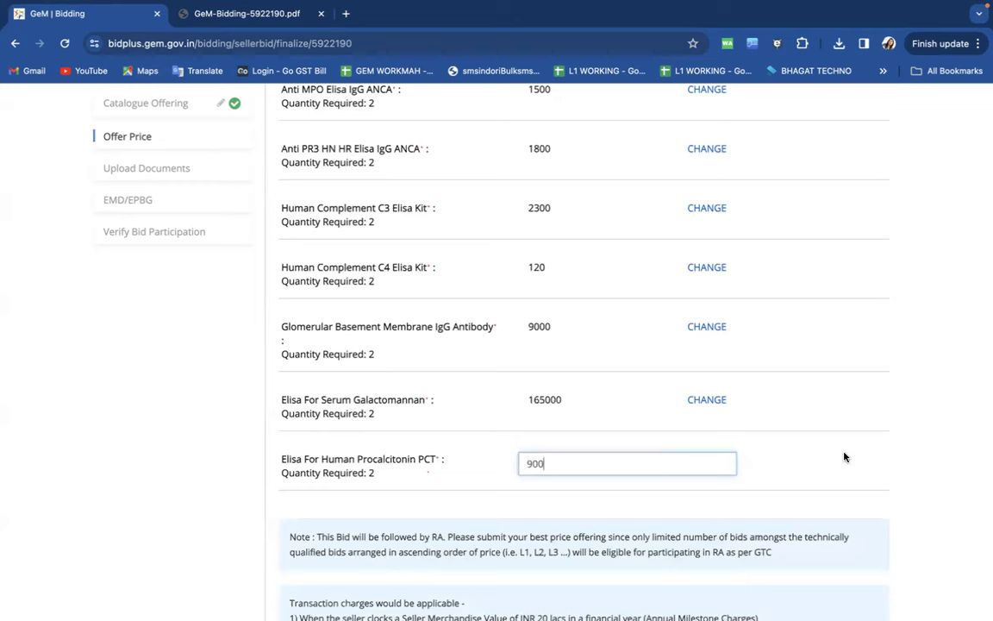
click(845, 457)
scroll(845, 457, down, 1)
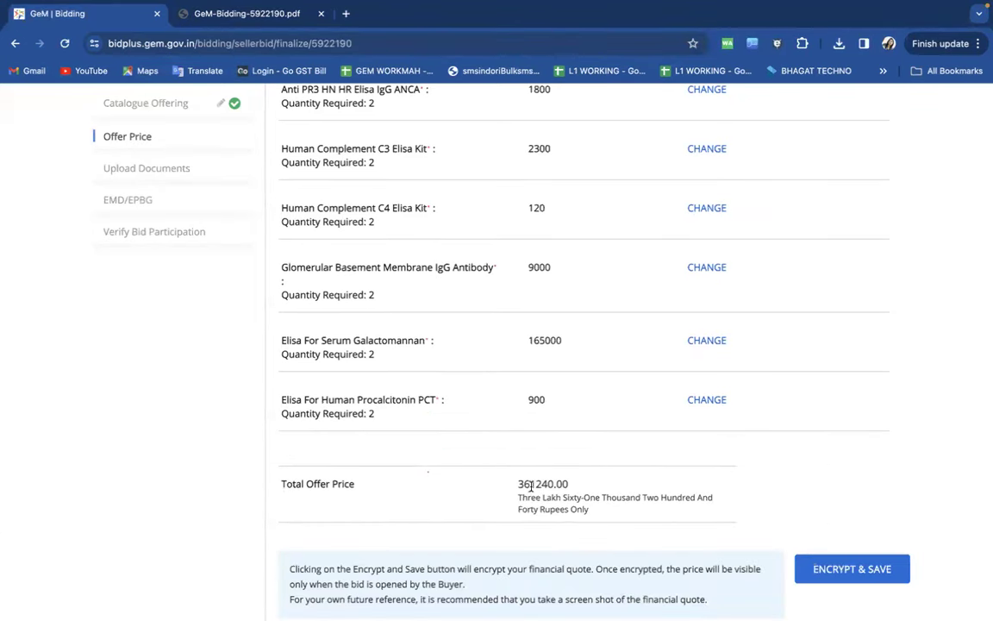
Examine the total offer price together with the unit prices of the seven items.
drag(569, 485, 519, 484)
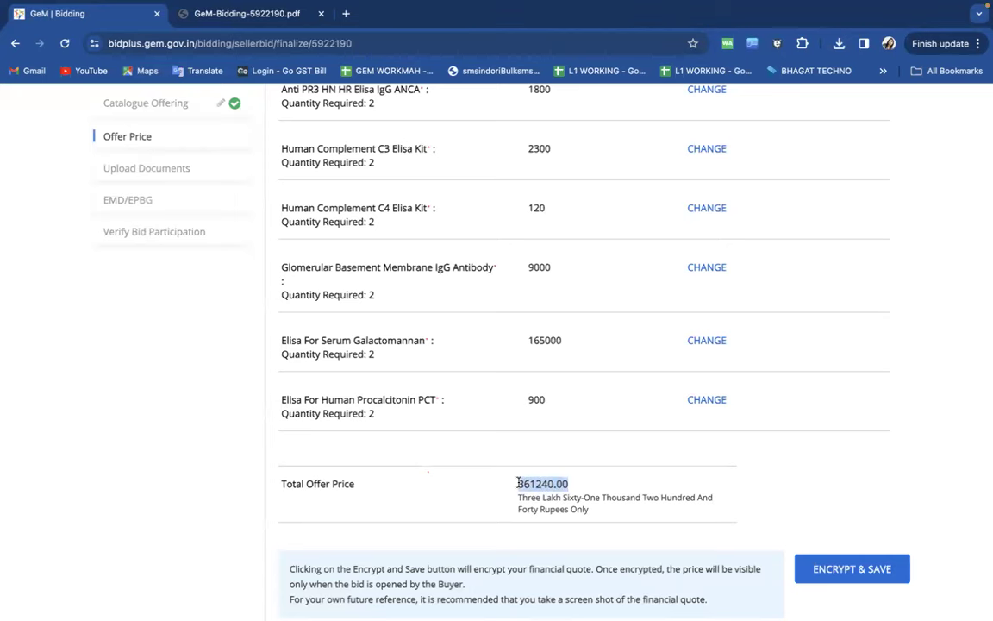
scroll(612, 378, up, 3)
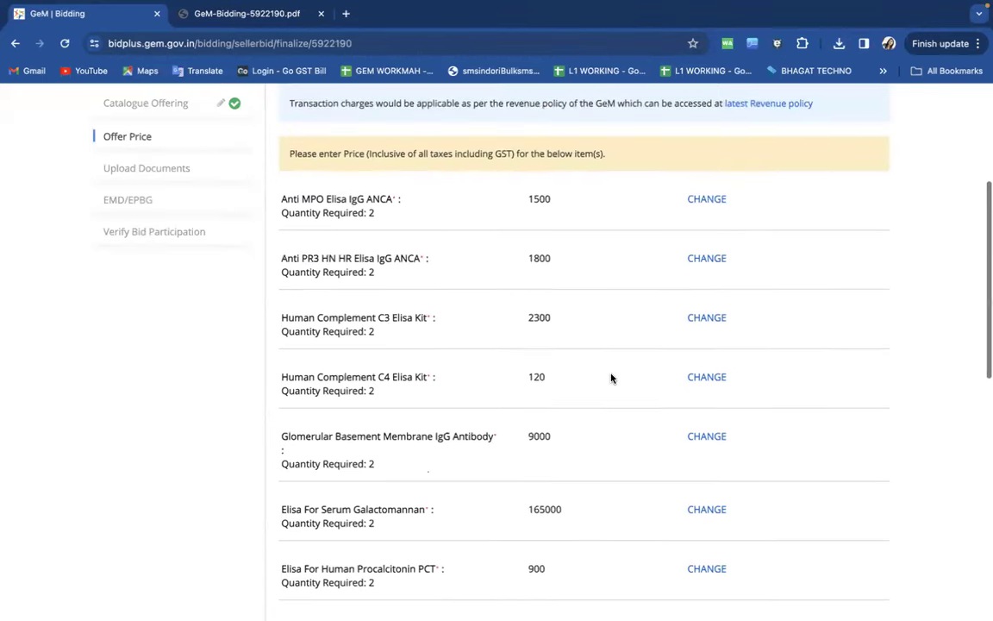
scroll(611, 378, down, 3)
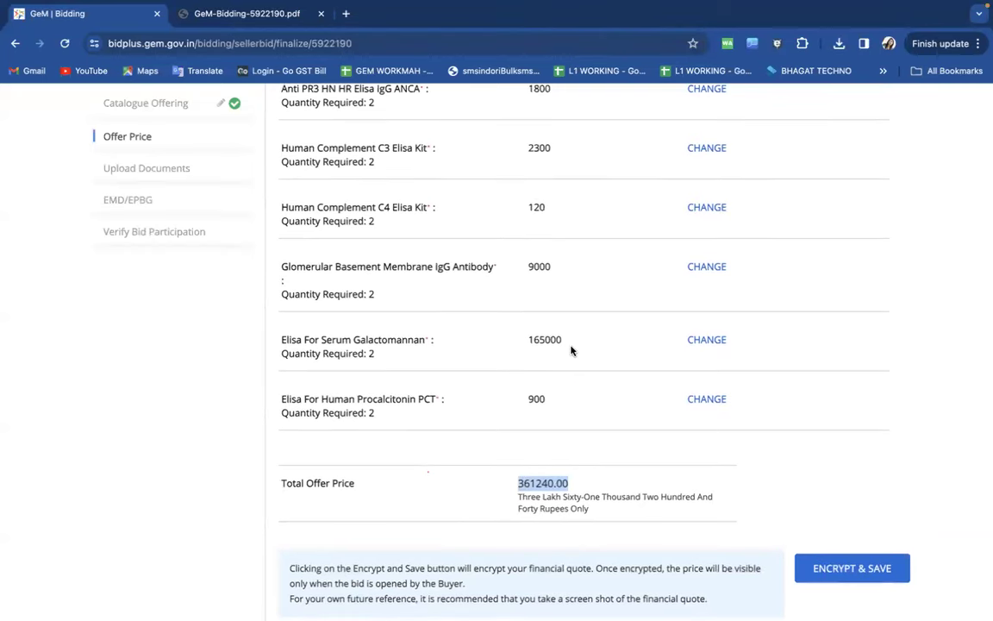
scroll(383, 359, up, 3)
scroll(383, 359, down, 5)
click(568, 420)
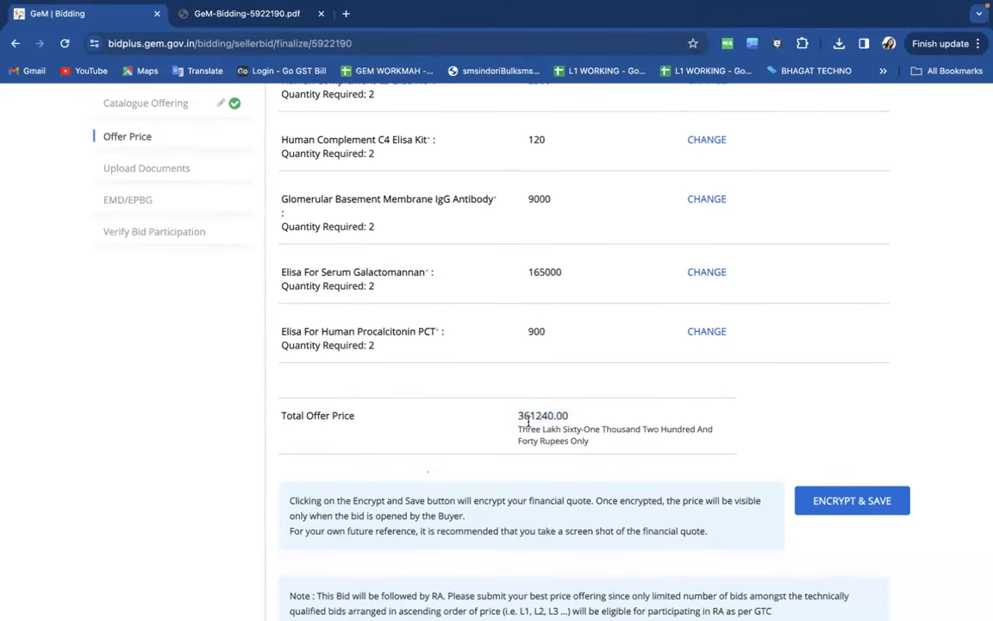
Change the Human Complement C3 Elisa Kit unit price to 3000 and review the total offer price.
scroll(583, 365, up, 5)
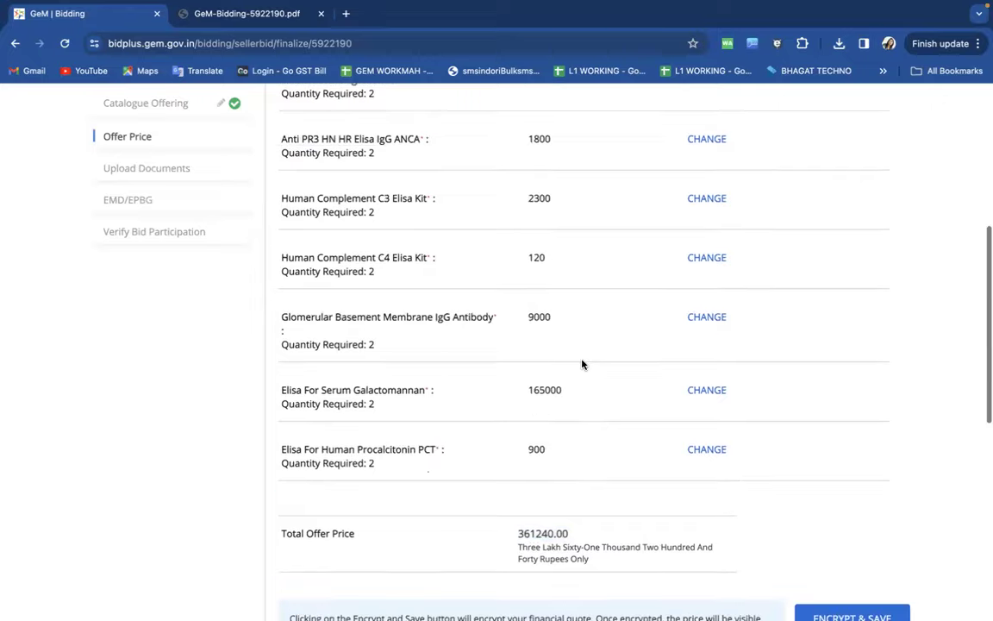
click(709, 304)
drag(556, 304, 473, 306)
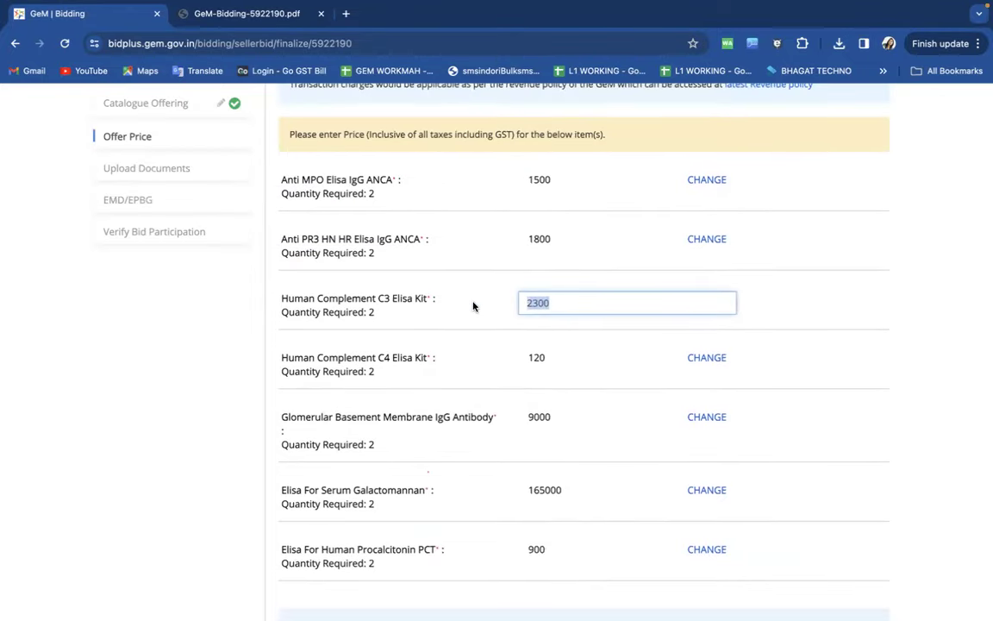
text(3000)
click(739, 271)
scroll(739, 273, down, 5)
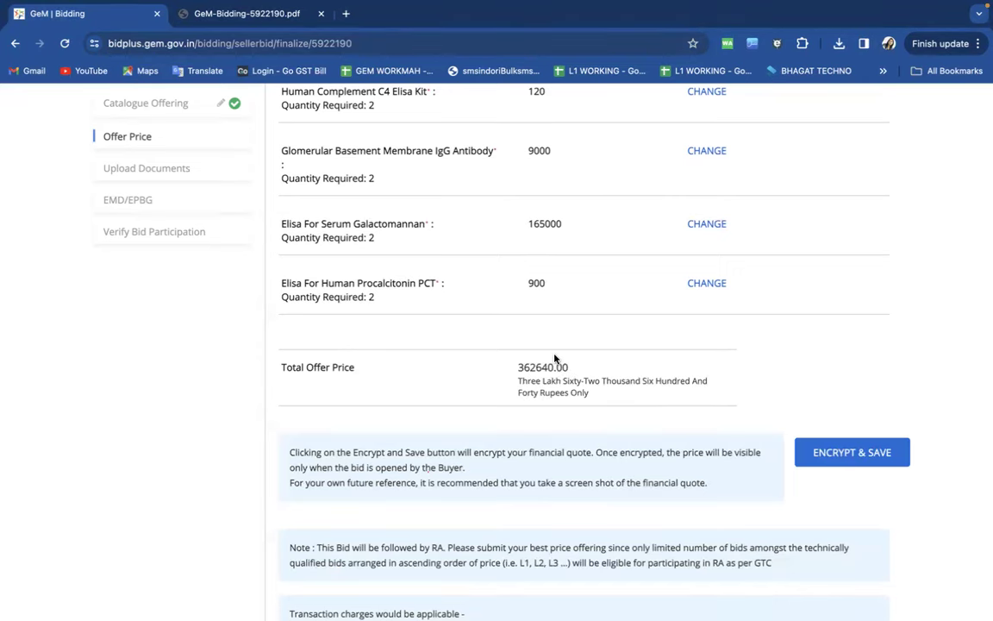
scroll(554, 359, up, 2)
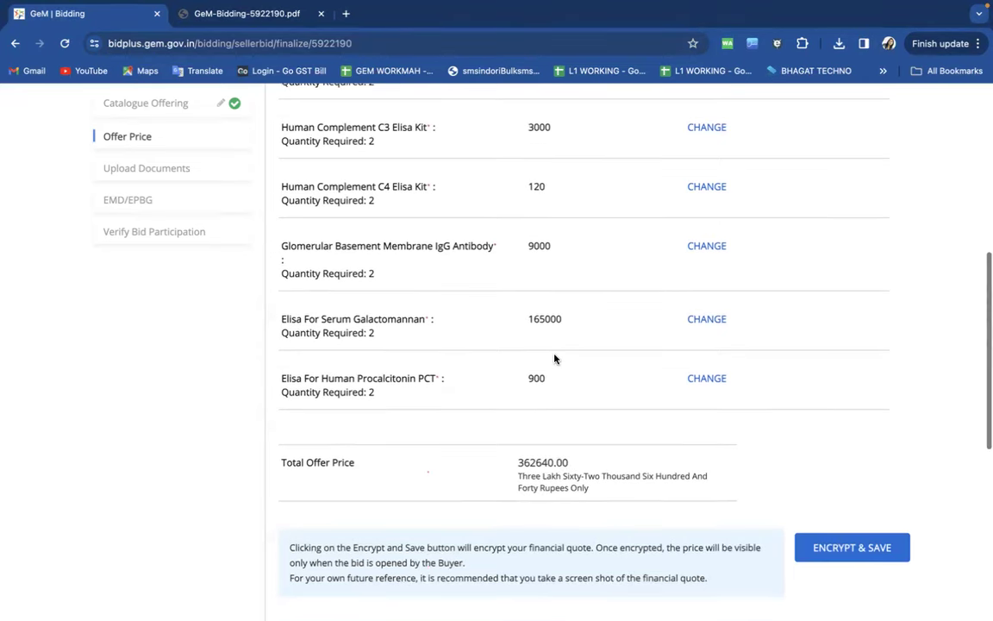
Encrypt and save the offer prices, confirming the prompt to proceed to the document upload stage.
click(863, 550)
click(612, 160)
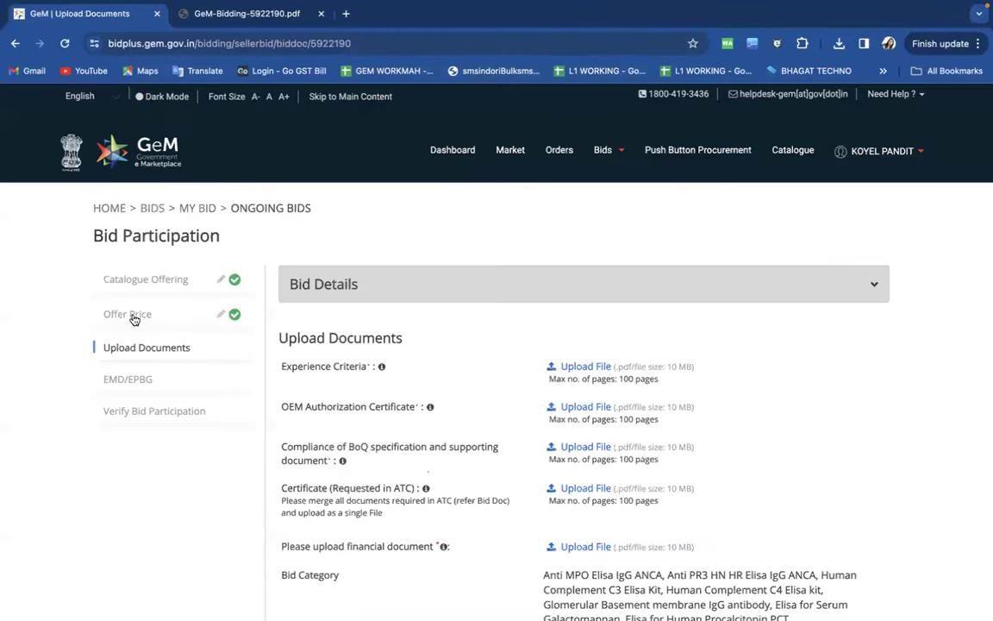
scroll(499, 320, down, 1)
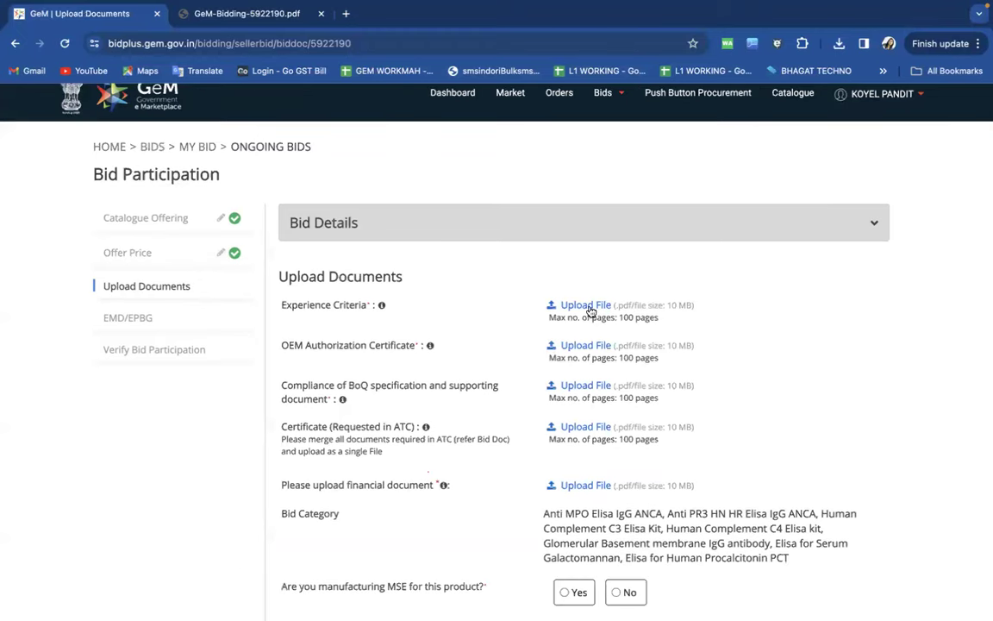
Check the documents required from the seller in GeM-Bidding-5922190.pdf and compare them with the upload list.
click(227, 21)
scroll(500, 311, up, 5)
scroll(526, 321, up, 20)
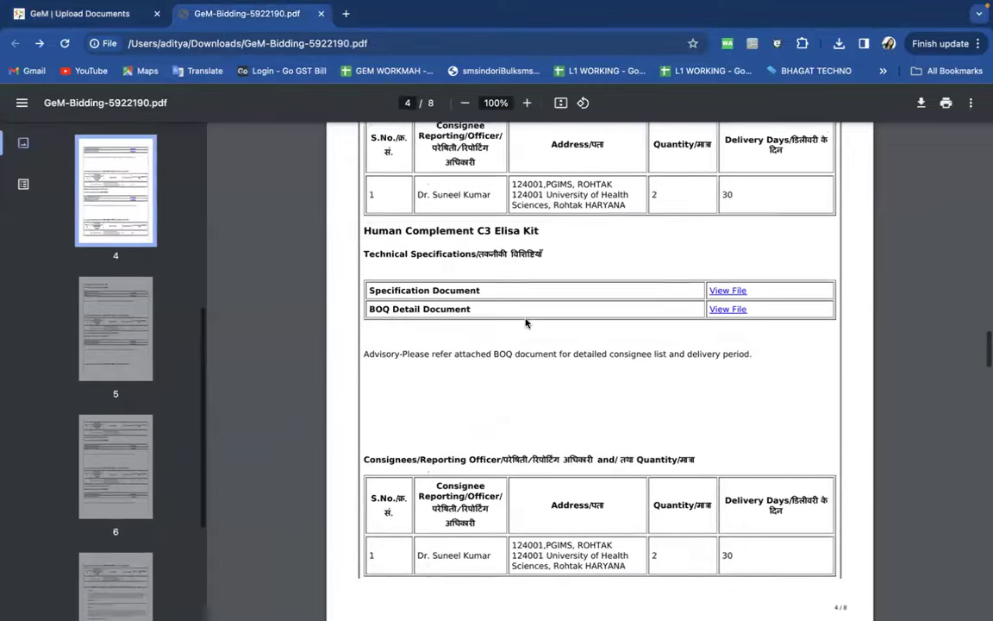
scroll(526, 322, up, 20)
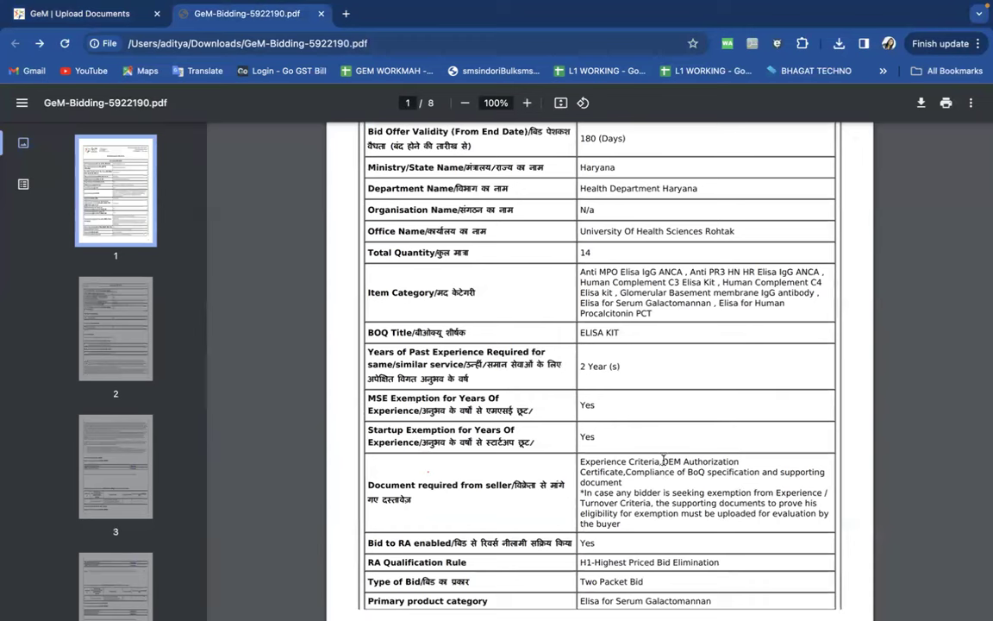
drag(663, 460, 759, 473)
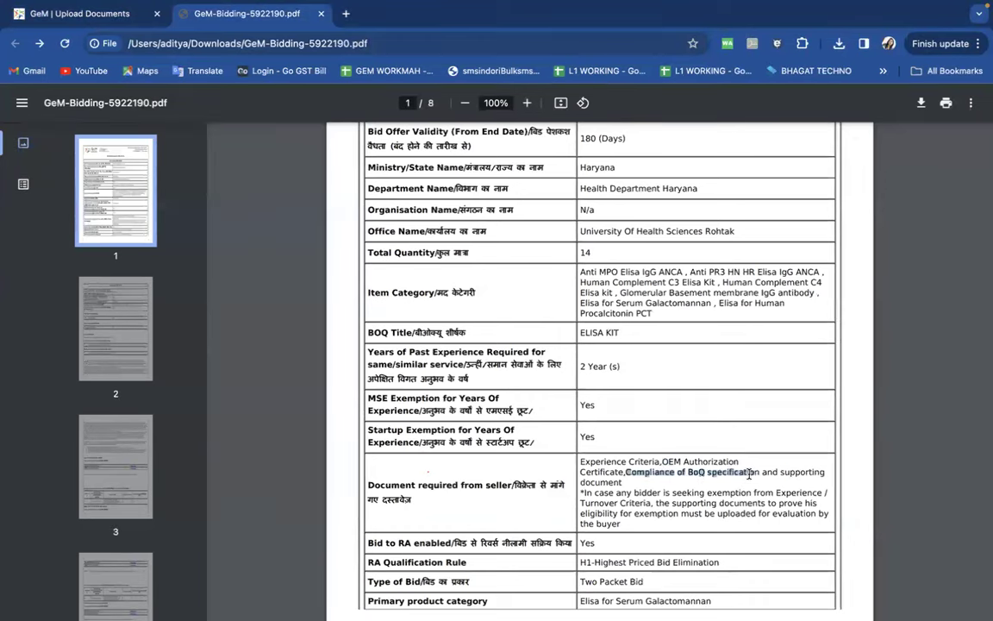
click(98, 13)
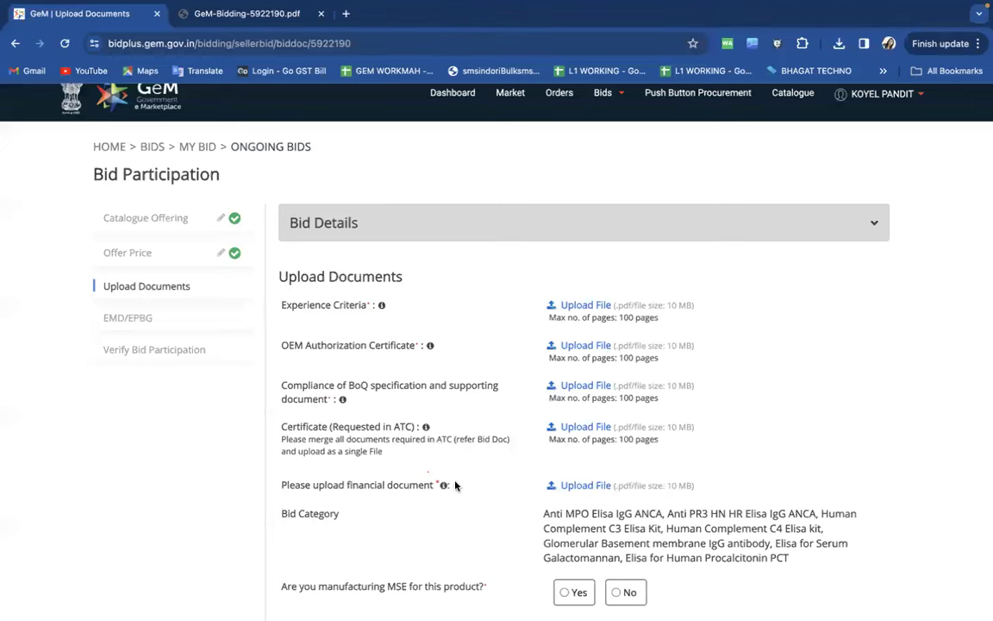
Check the financial document requirement in the Bid Details section of GeM-Bidding-5922190.pdf.
click(275, 25)
scroll(510, 403, down, 5)
scroll(510, 401, down, 2)
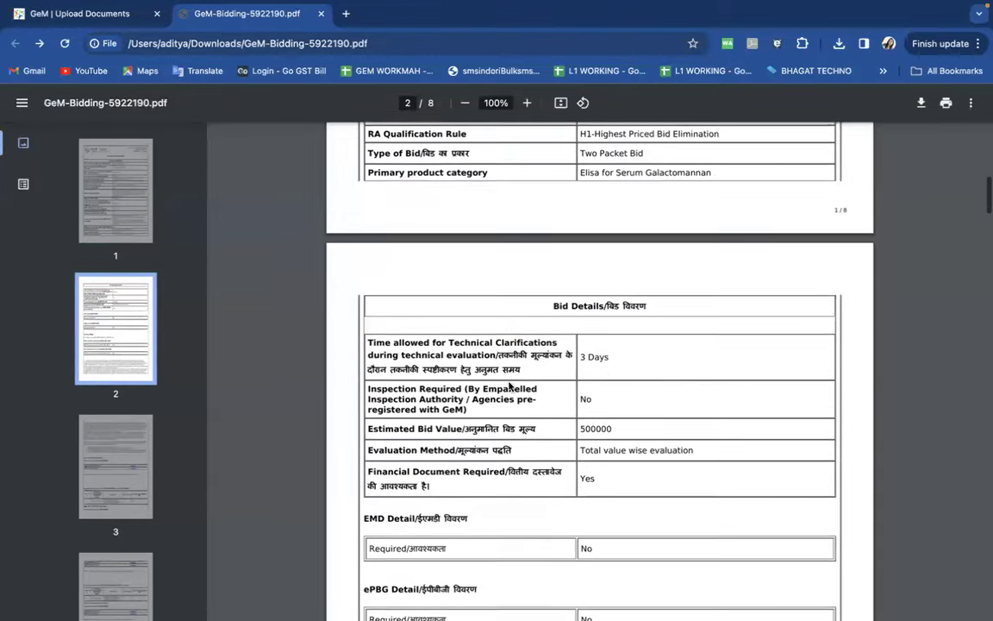
drag(563, 448, 458, 450)
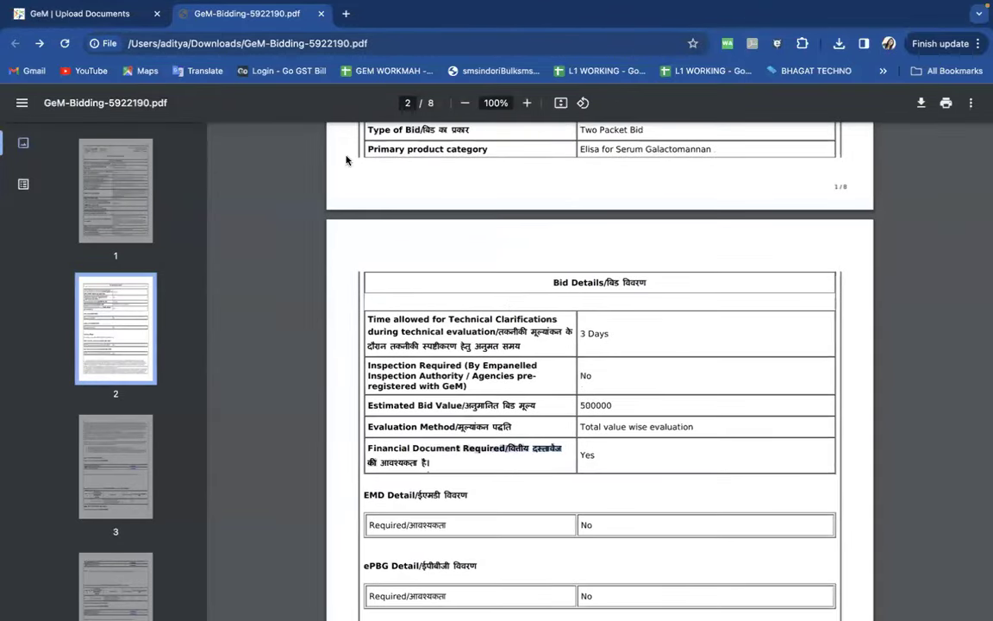
Return to the bid participation page and upload LATUR TENDER.pdf from Documents for Experience Criteria.
click(91, 14)
click(583, 306)
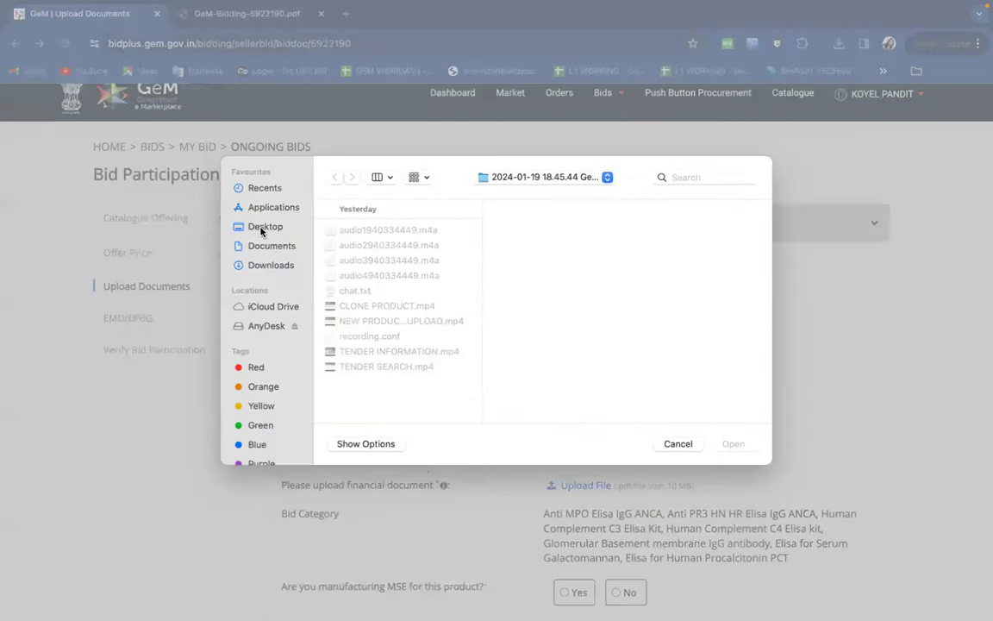
click(257, 246)
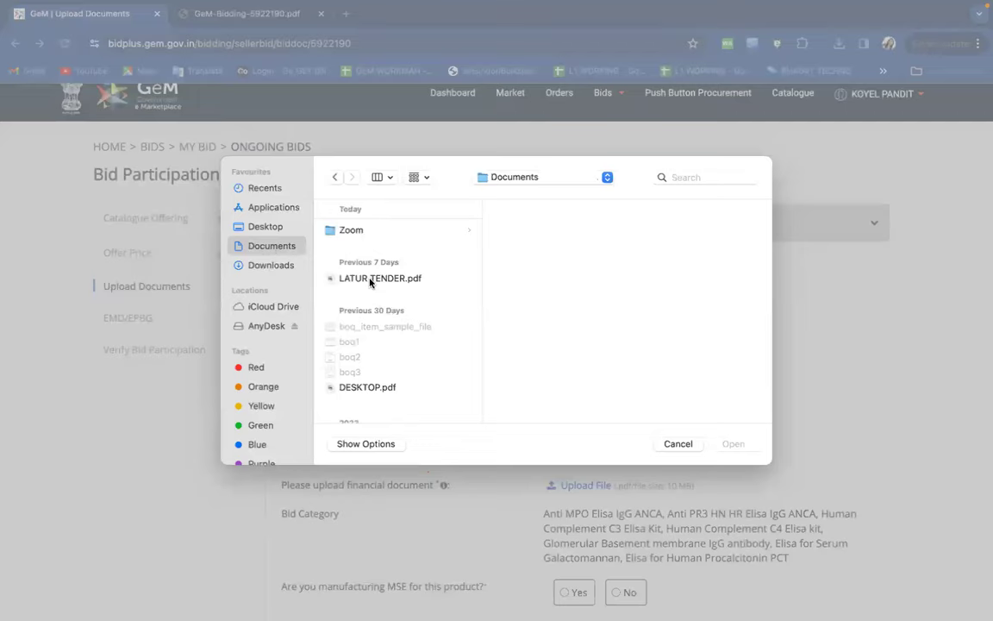
click(370, 279)
click(733, 444)
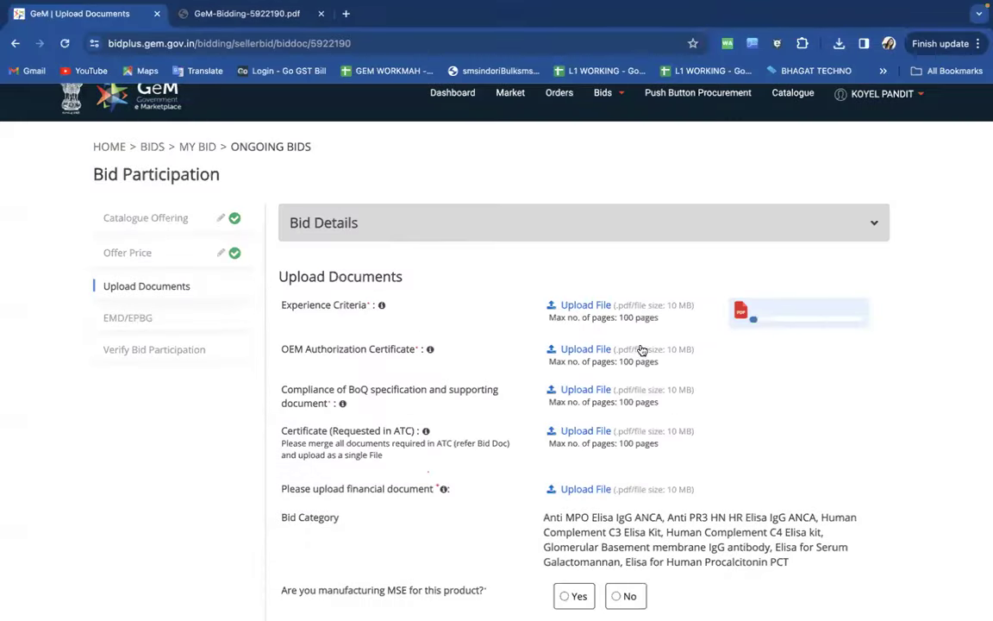
Upload LATUR TENDER.pdf for both the OEM Authorization Certificate and the Compliance of BoQ specification and supporting document.
click(587, 350)
click(379, 279)
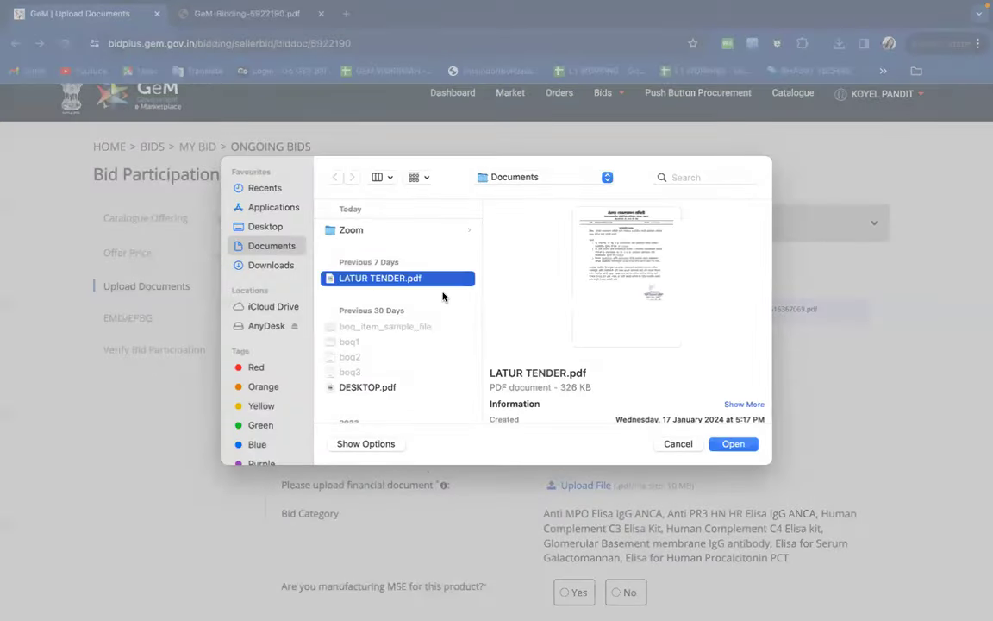
click(740, 443)
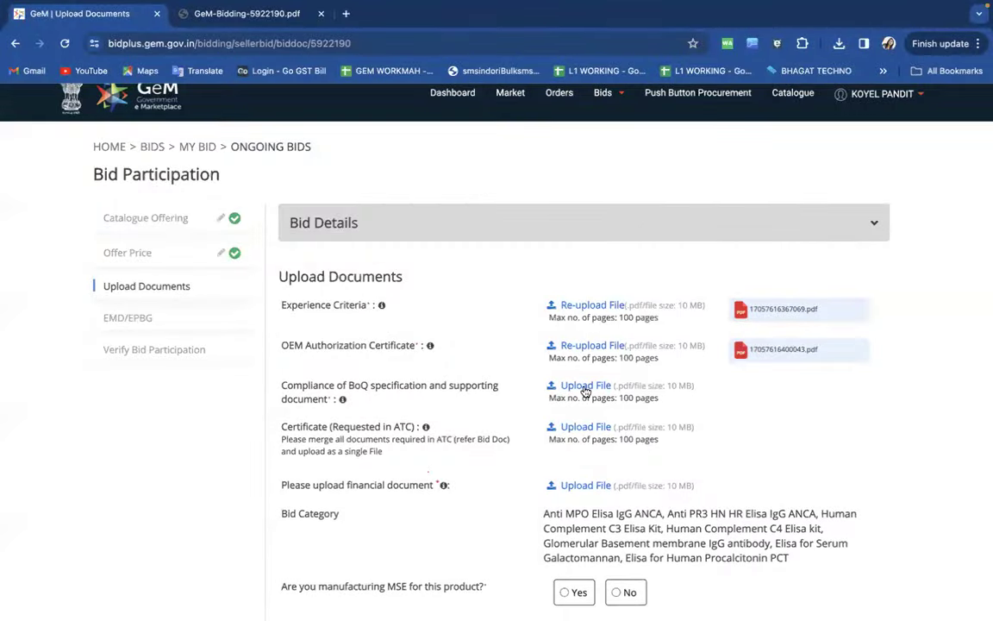
click(585, 387)
click(374, 279)
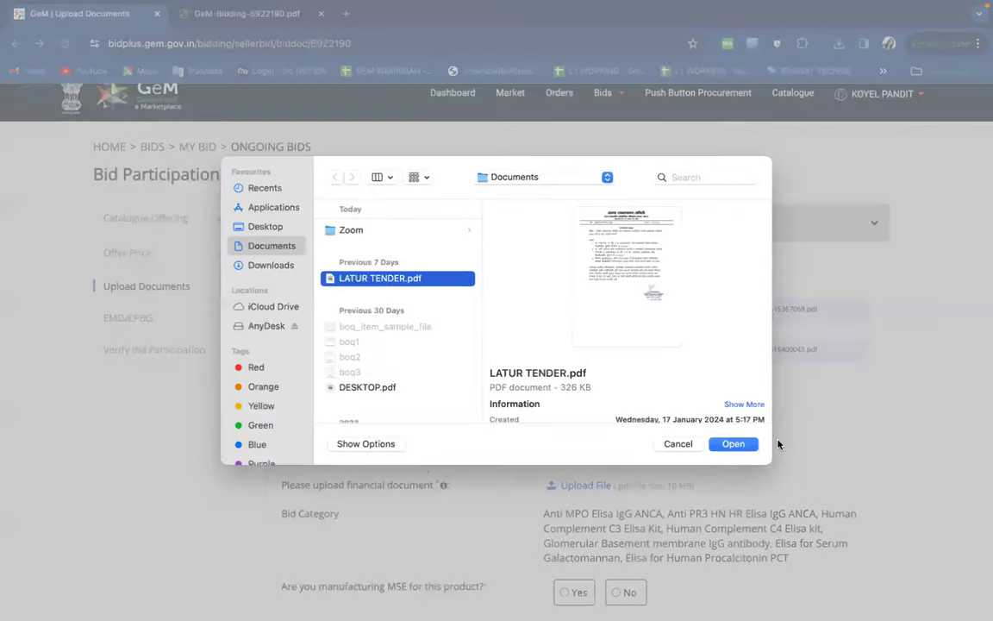
click(734, 443)
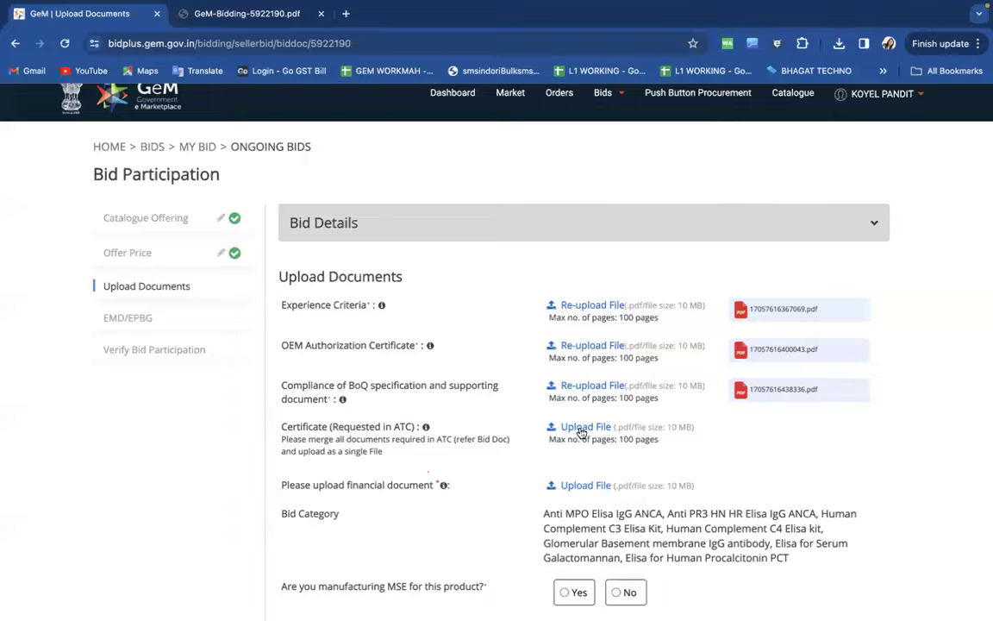
Upload LATUR TENDER.pdf for both the Certificate (Requested in ATC) and the financial document.
click(583, 430)
click(395, 276)
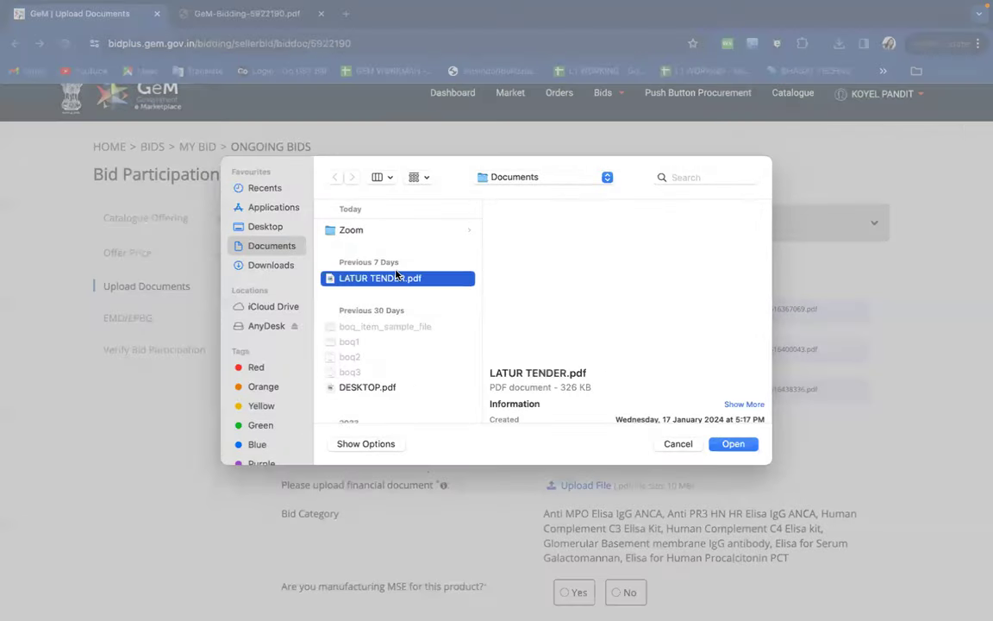
click(734, 445)
scroll(592, 380, down, 2)
click(588, 371)
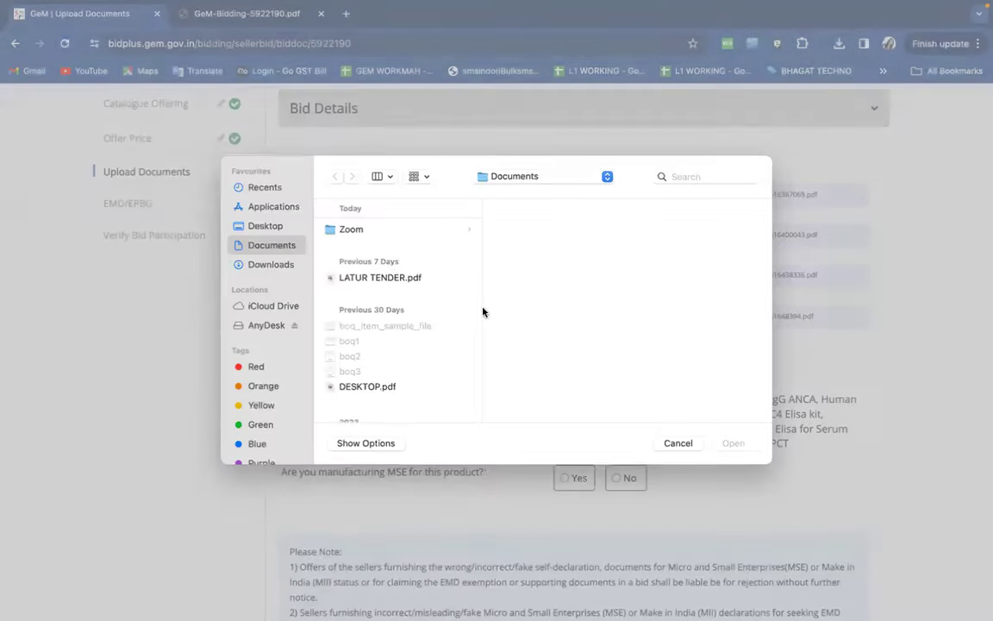
click(388, 279)
click(732, 444)
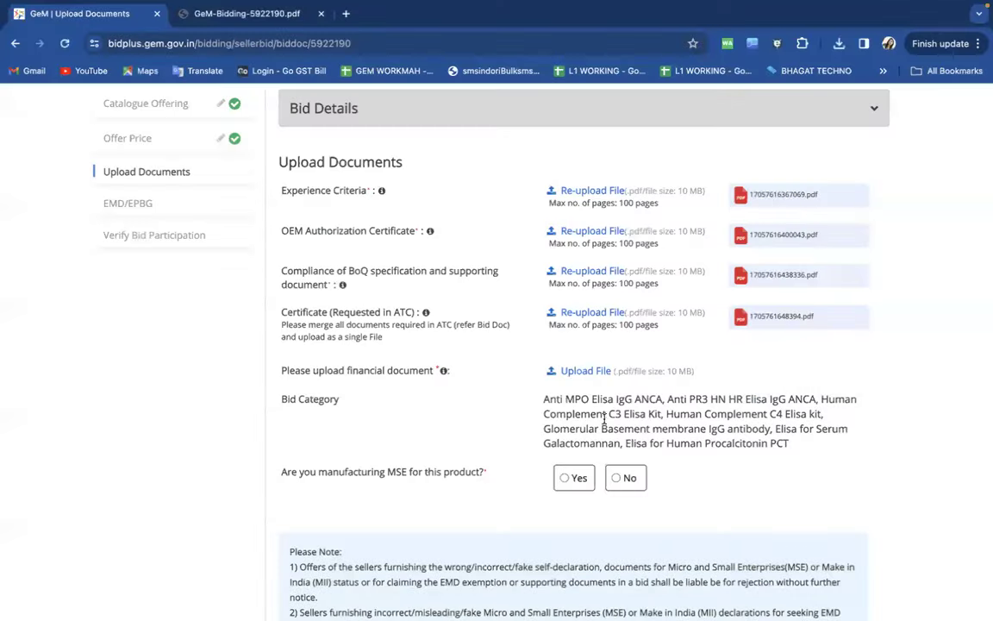
Try Yes for the manufacturing MSE question on this product, and set the answer to No.
scroll(461, 401, down, 1)
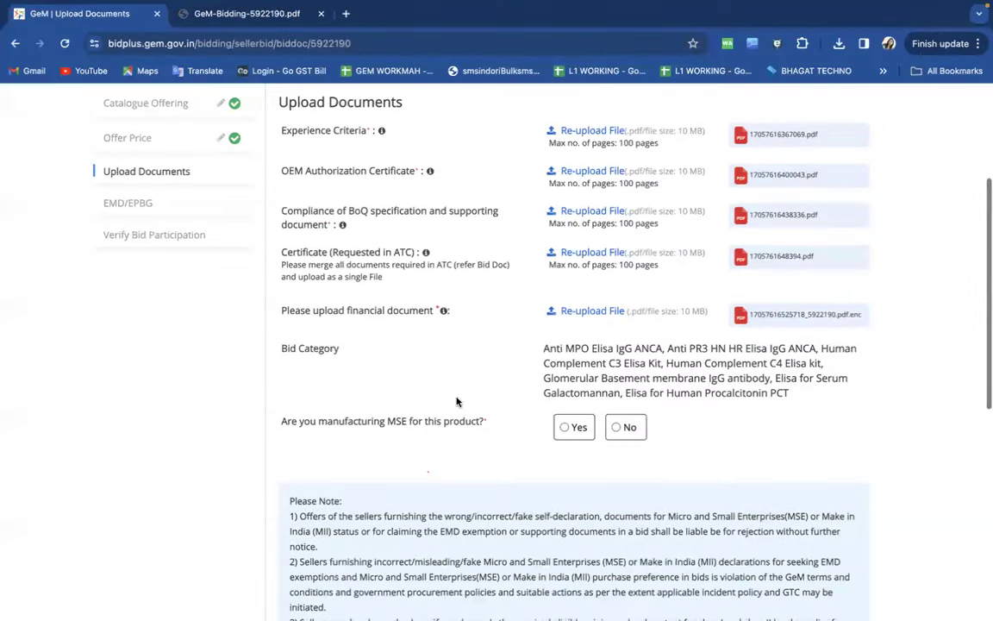
click(568, 429)
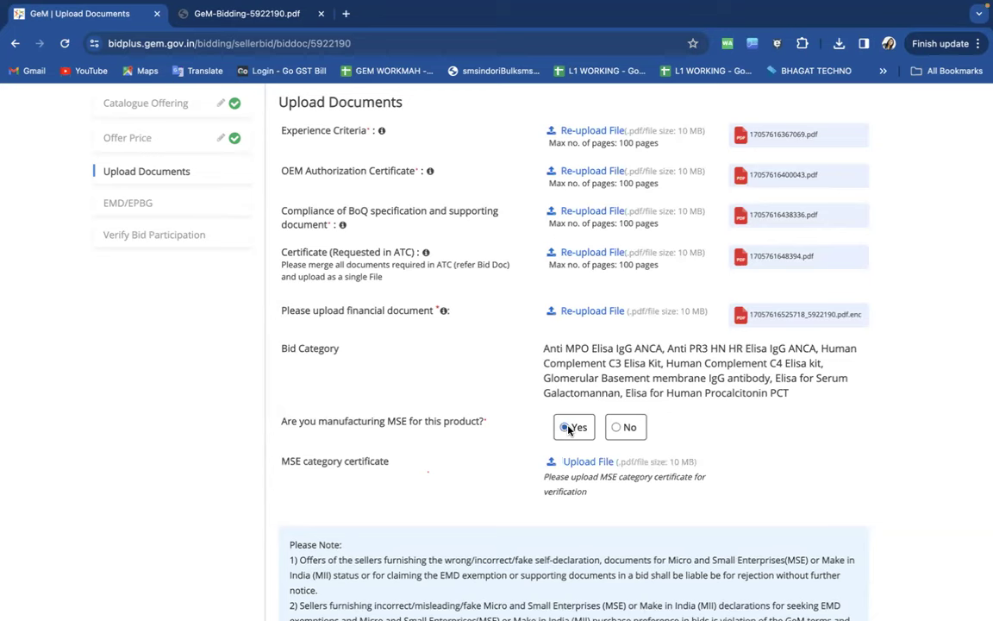
click(619, 428)
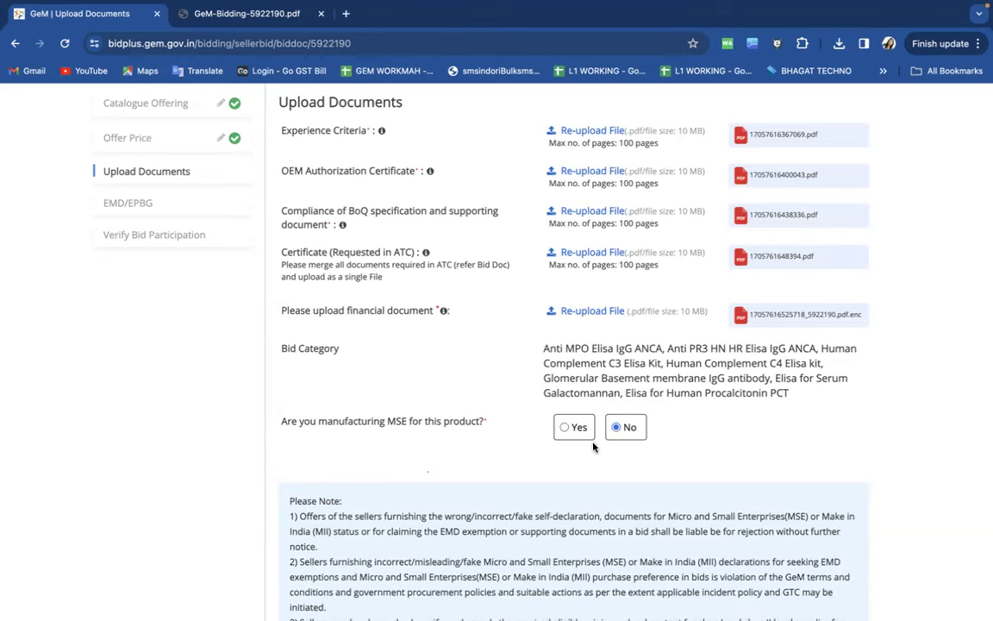